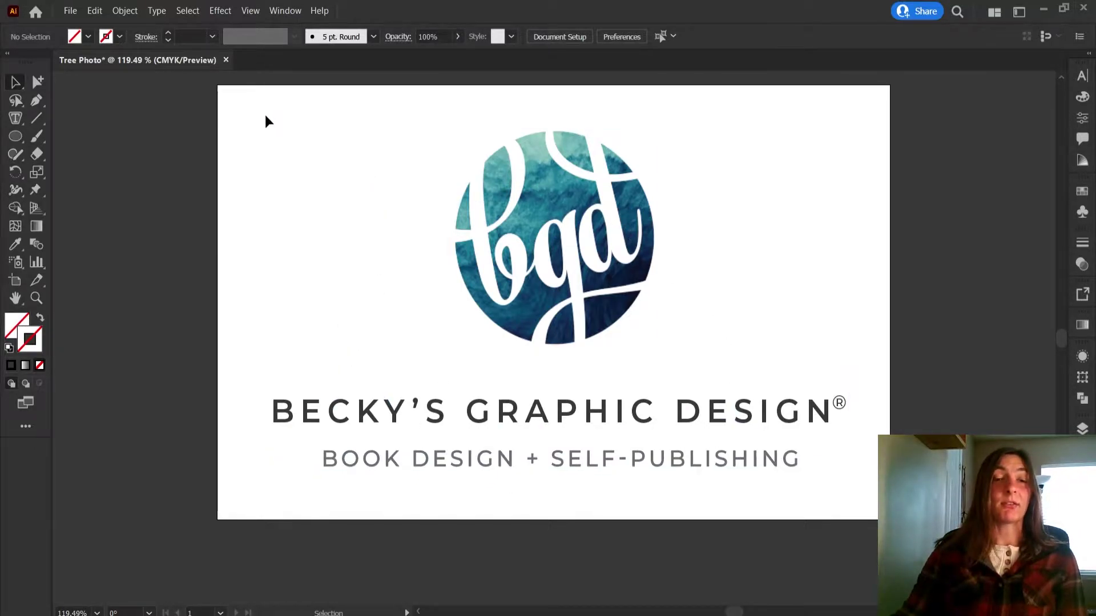
pyautogui.moveTo(265, 116); pyautogui.dragTo(893, 516)
pyautogui.hotkey('ctrl', 'shift', 'a')
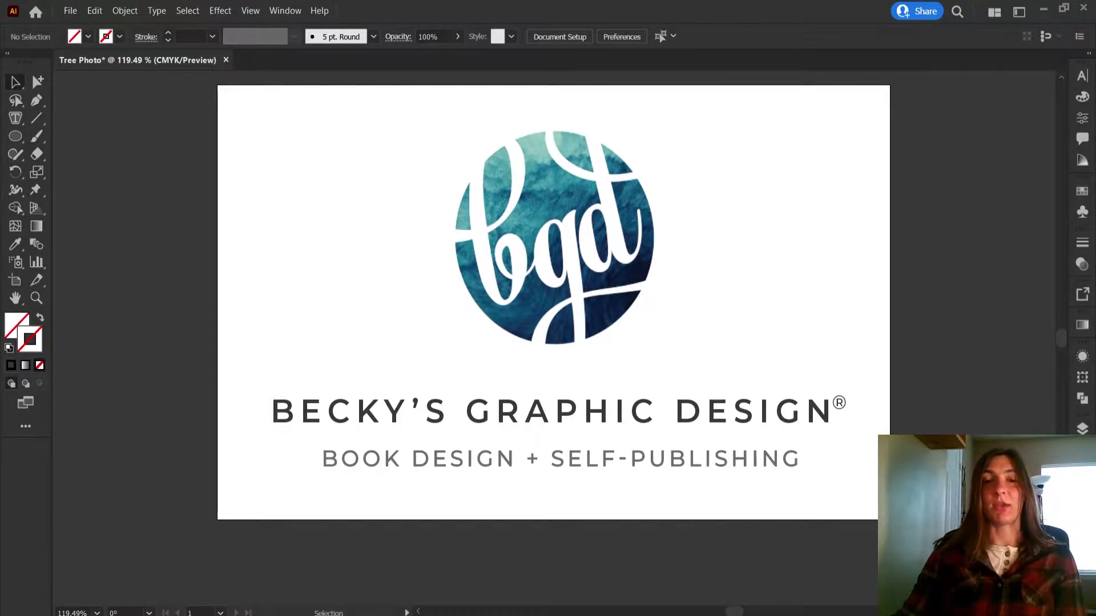
pyautogui.click(71, 11)
pyautogui.click(310, 120)
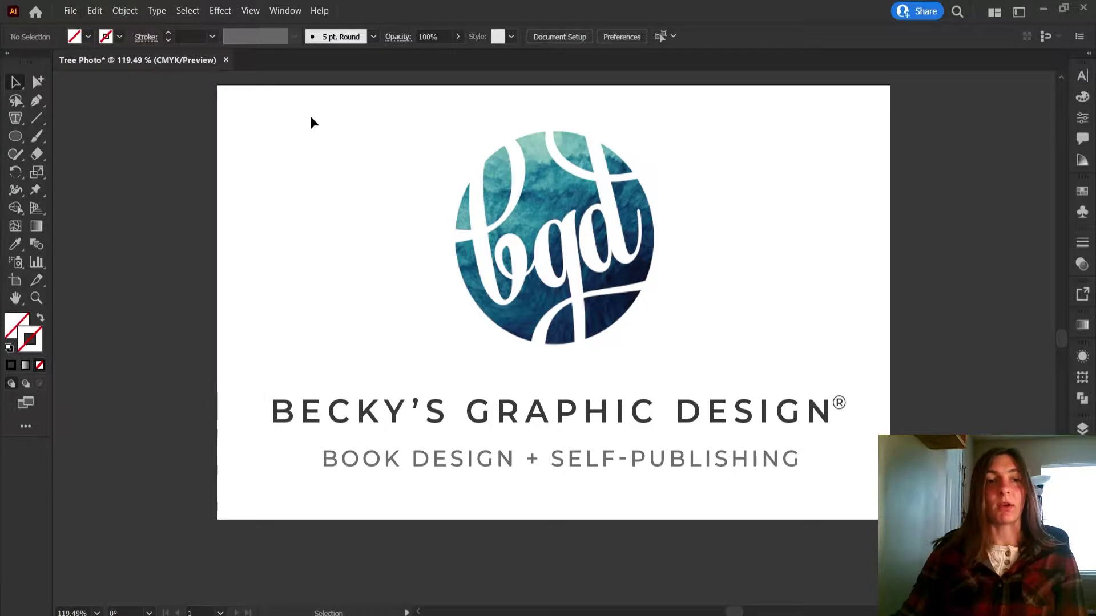
pyautogui.click(68, 11)
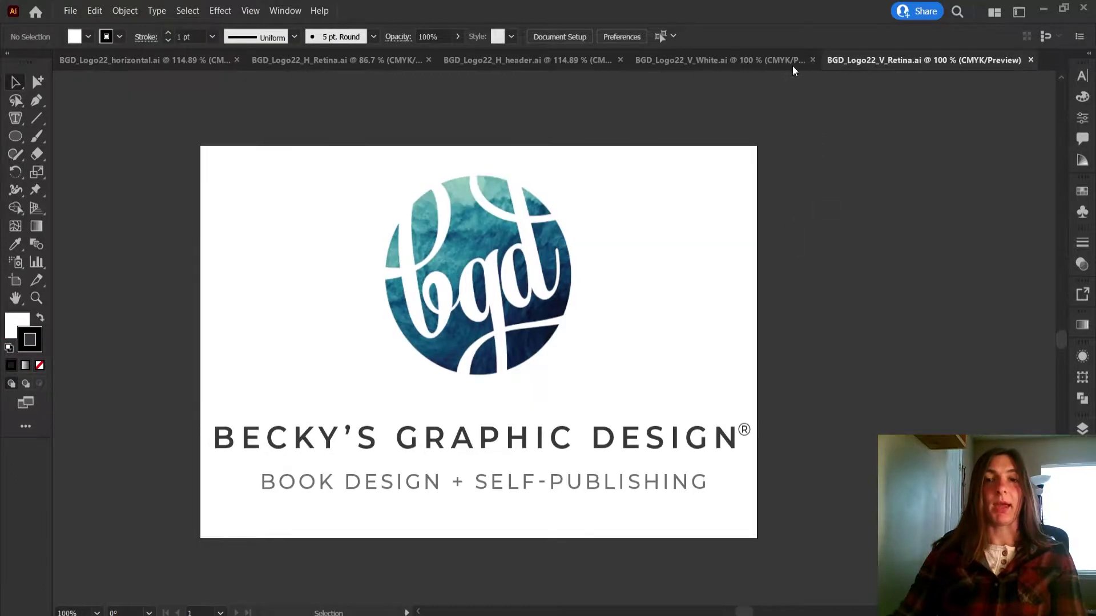
# Look through the open vertical white, header and horizontal Retina logo documents, ending on BGD_Logo22_horizontal.ai with its whole artboard in view
pyautogui.click(779, 62)
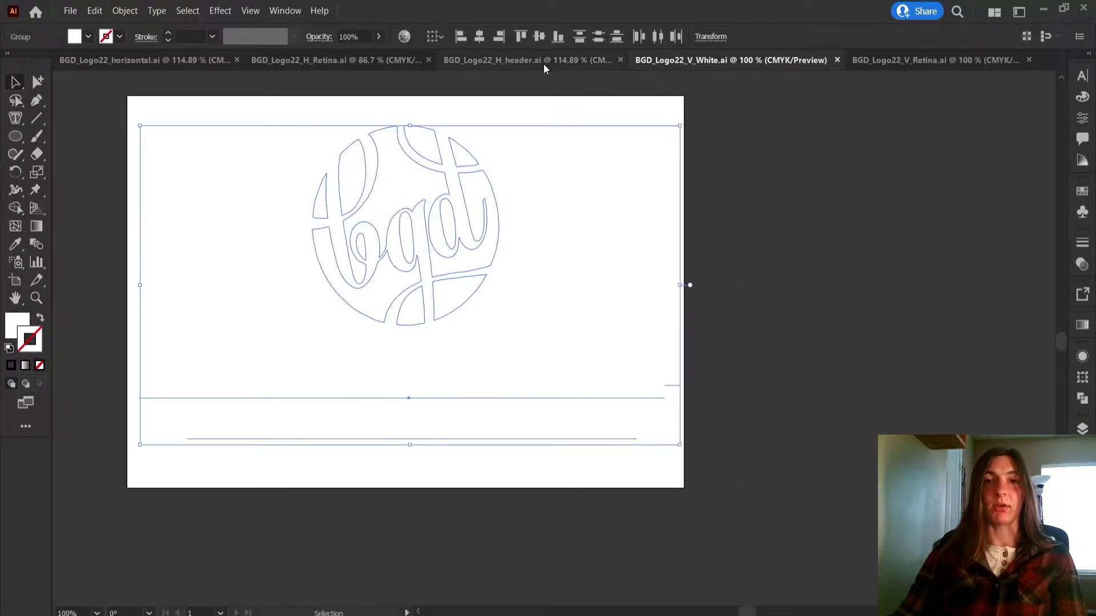
pyautogui.click(539, 63)
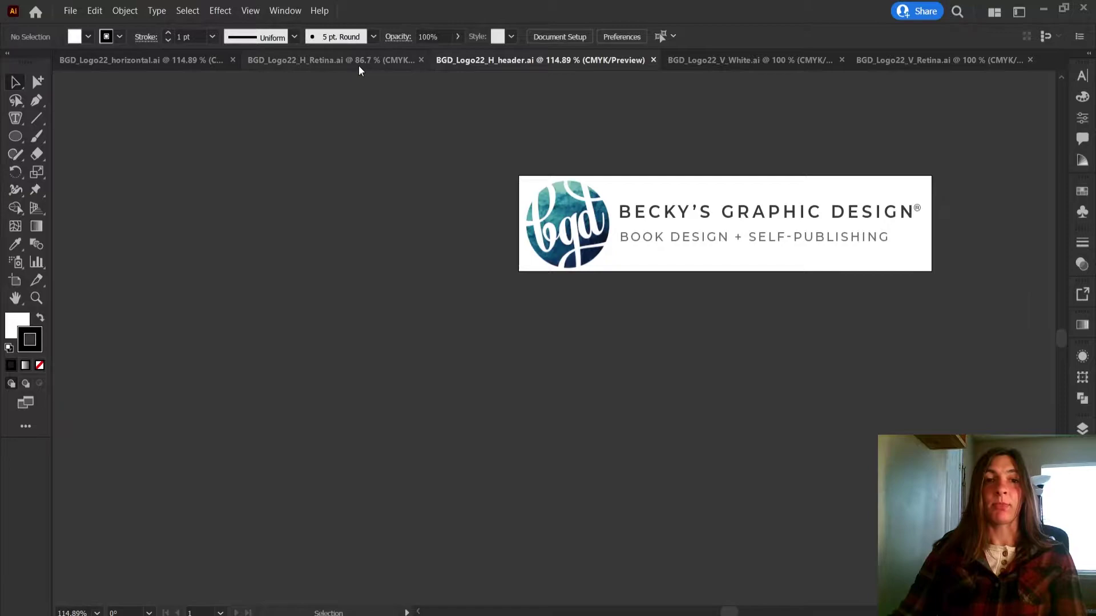
pyautogui.click(358, 64)
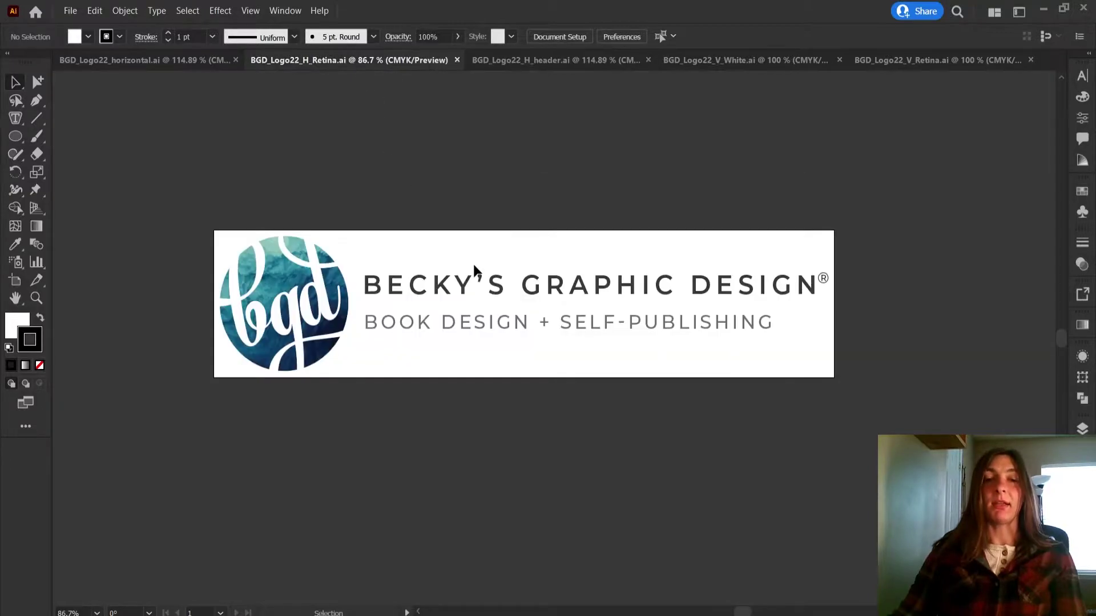
pyautogui.click(144, 61)
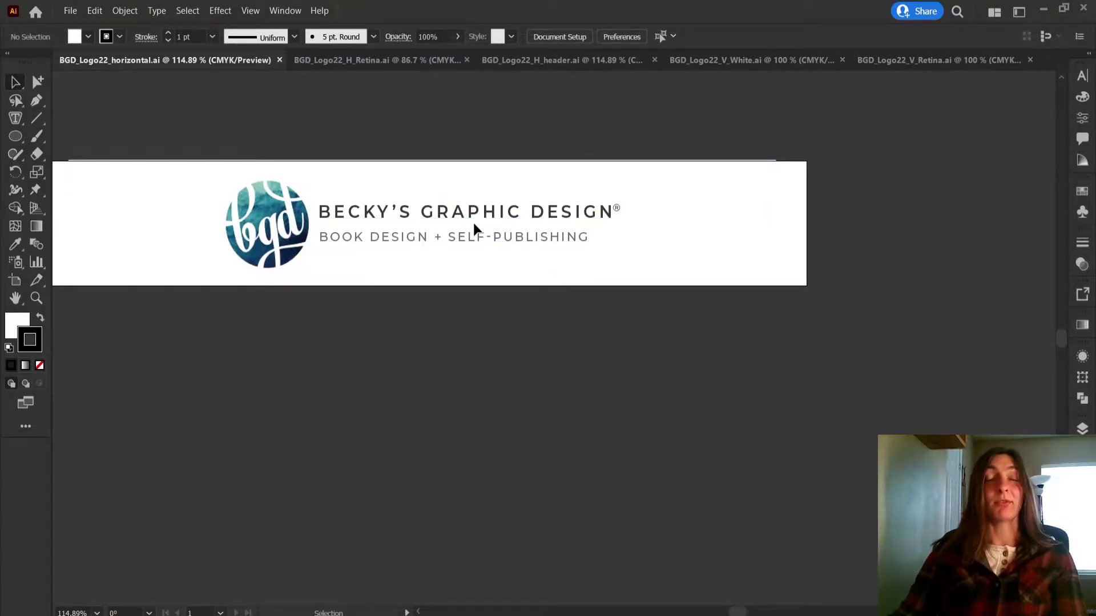
pyautogui.press('space')
pyautogui.moveTo(534, 303); pyautogui.dragTo(697, 386)
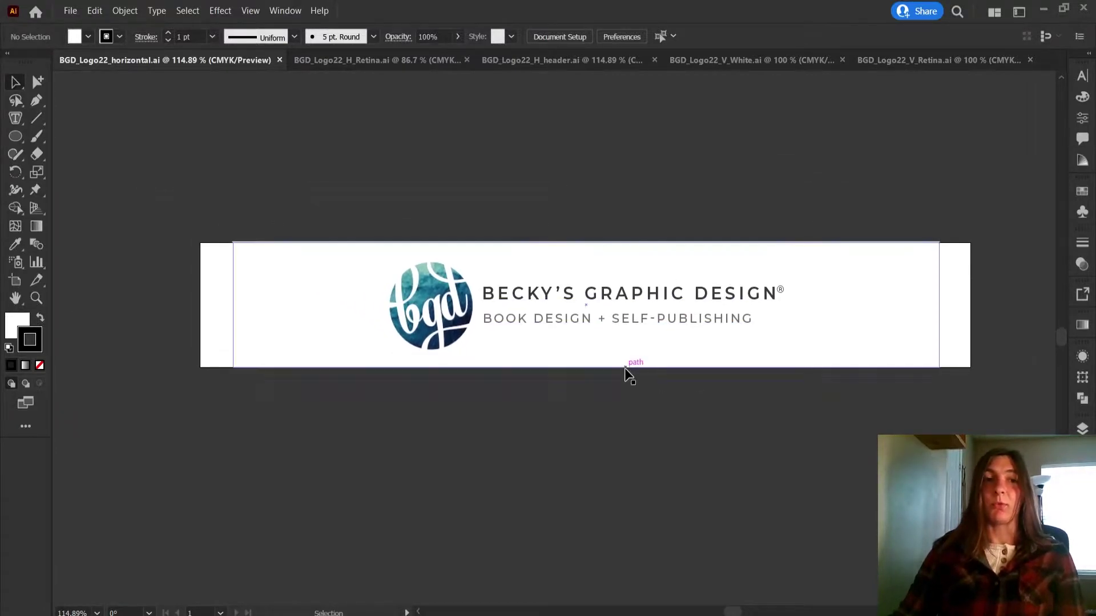
# Save the horizontal logo as the Adobe PDF BGD_Logo22_horizontal.pdf in the Downloads folder, using the Illustrator Default preset
pyautogui.click(70, 11)
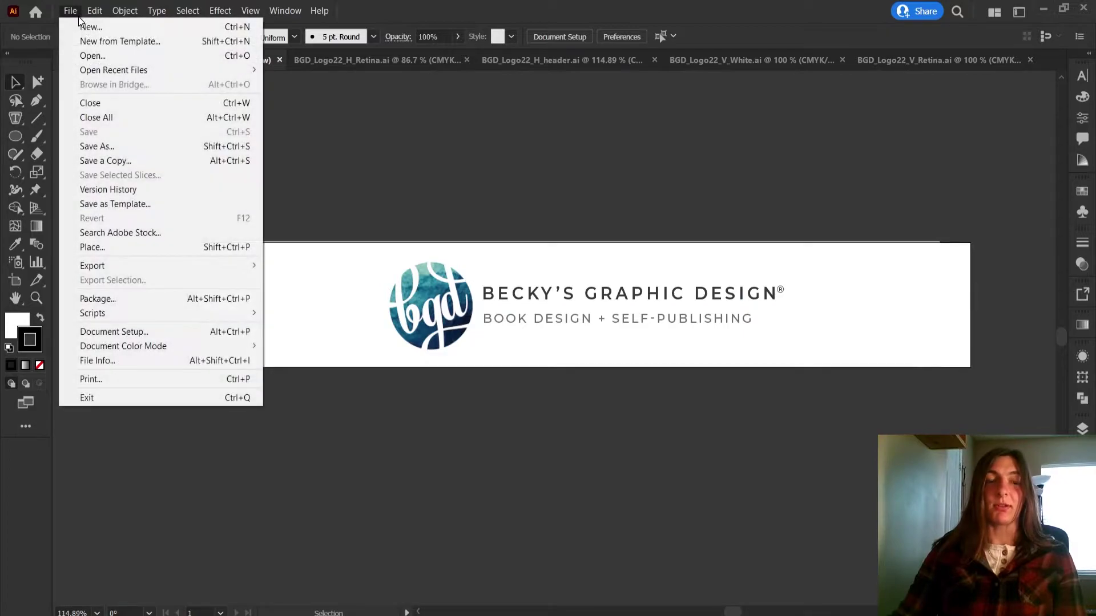
pyautogui.click(114, 148)
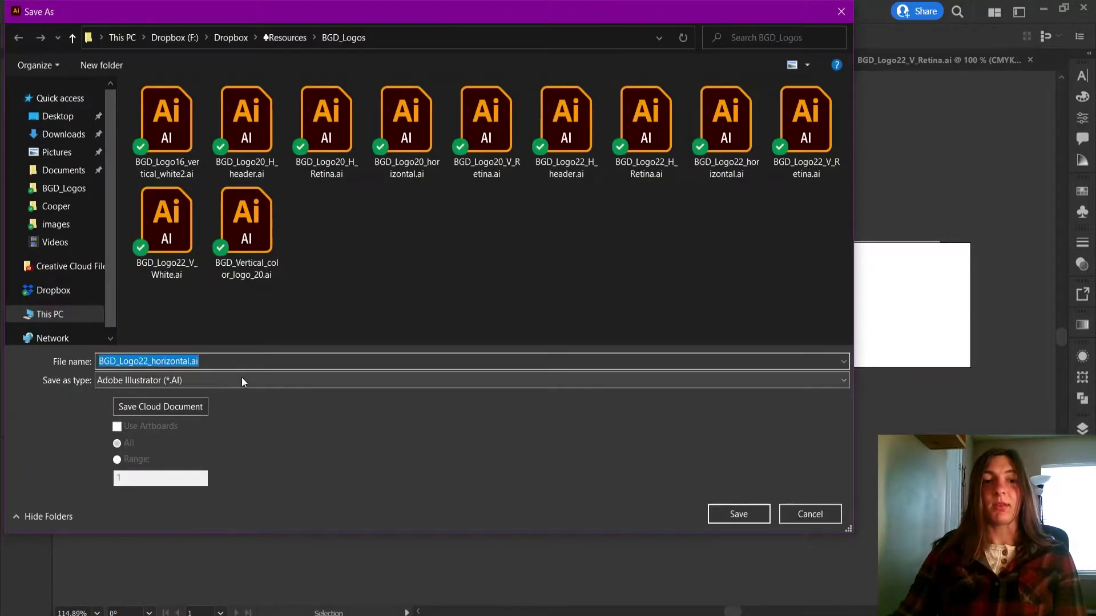
pyautogui.click(241, 380)
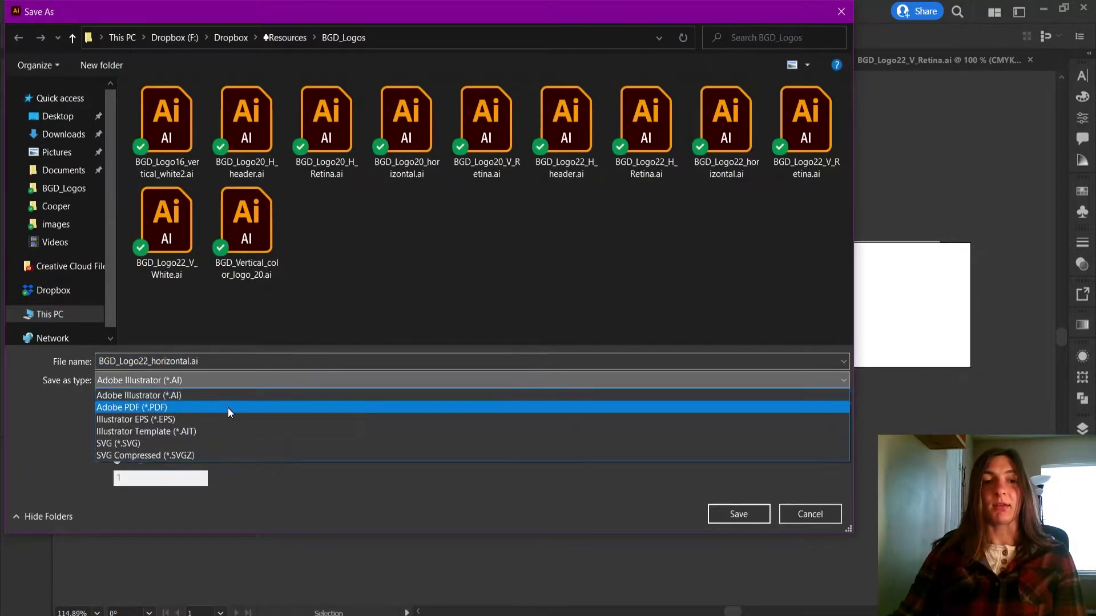
pyautogui.click(228, 407)
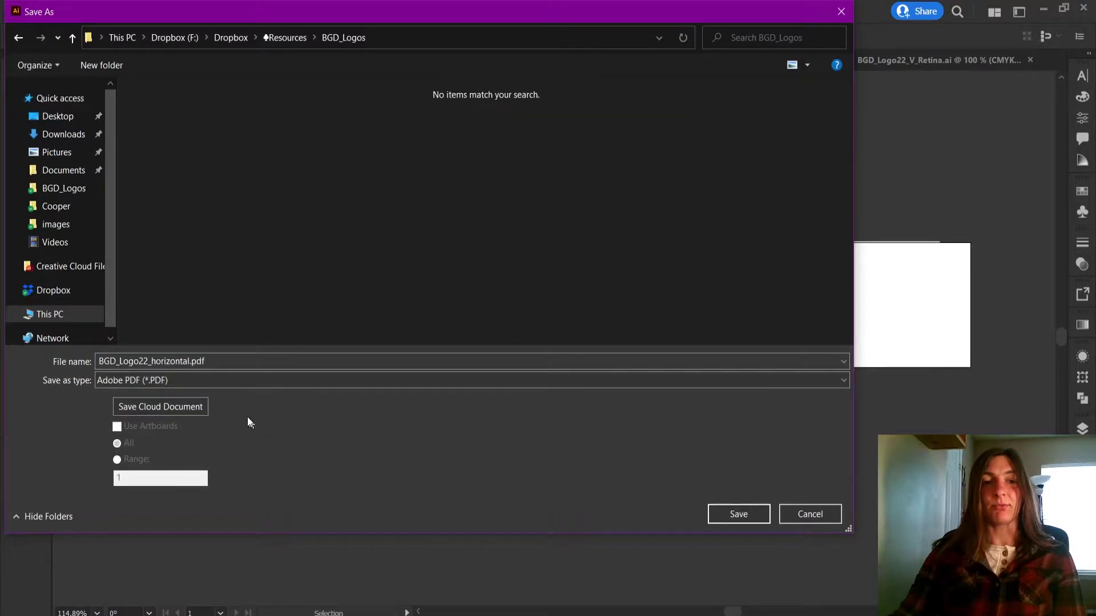
pyautogui.click(64, 134)
pyautogui.click(725, 510)
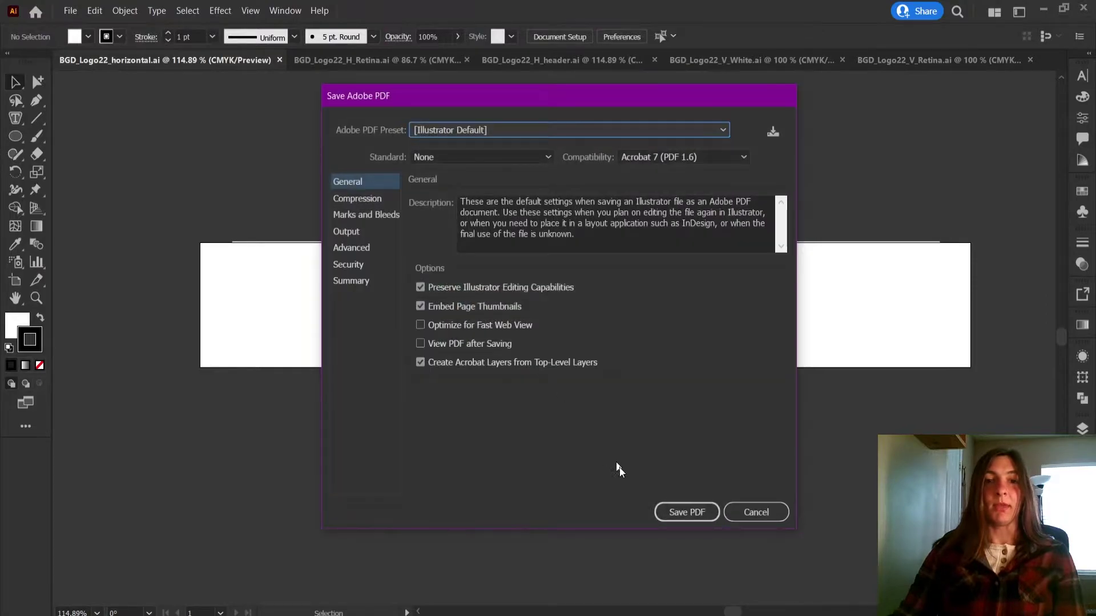
pyautogui.click(674, 513)
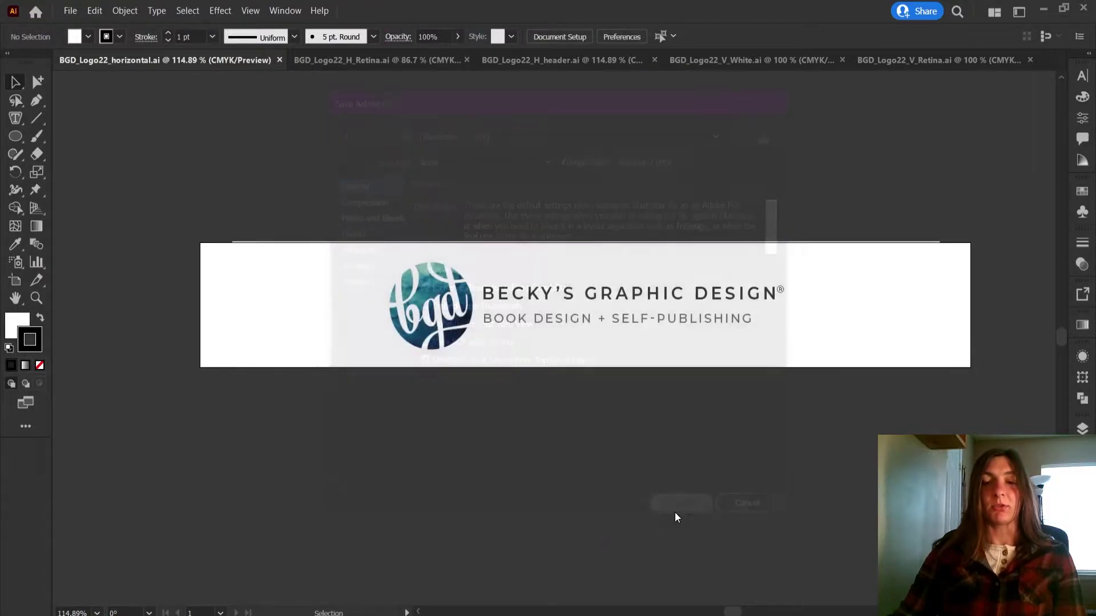
# Save the horizontal logo as the Illustrator EPS file BGD_Logo22_horizontal.eps in Downloads, accepting the Illustrator 2020 EPS options
pyautogui.click(67, 10)
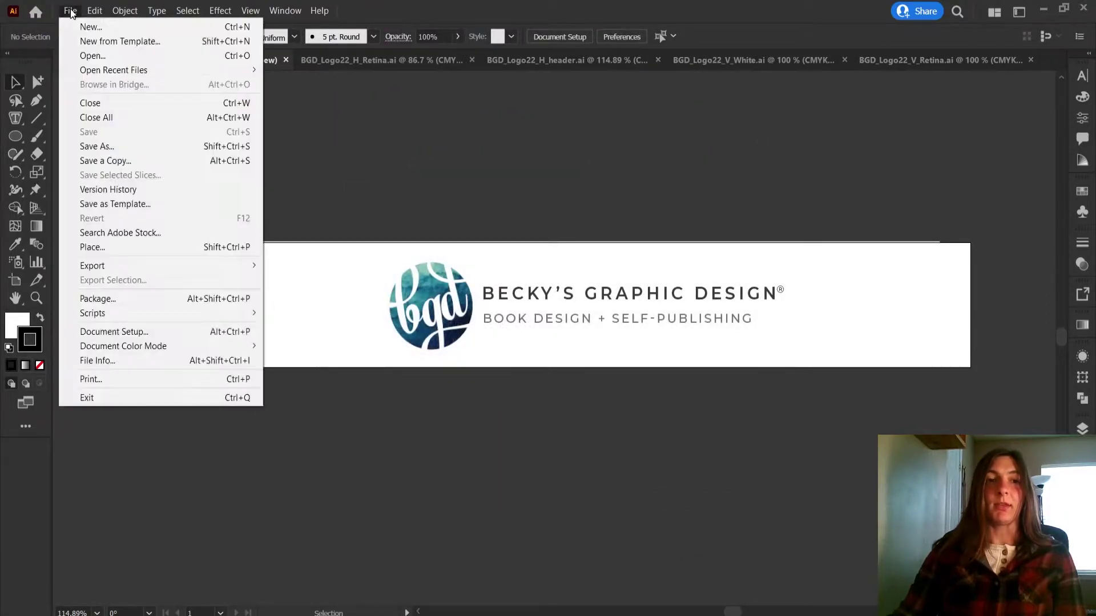
pyautogui.click(137, 152)
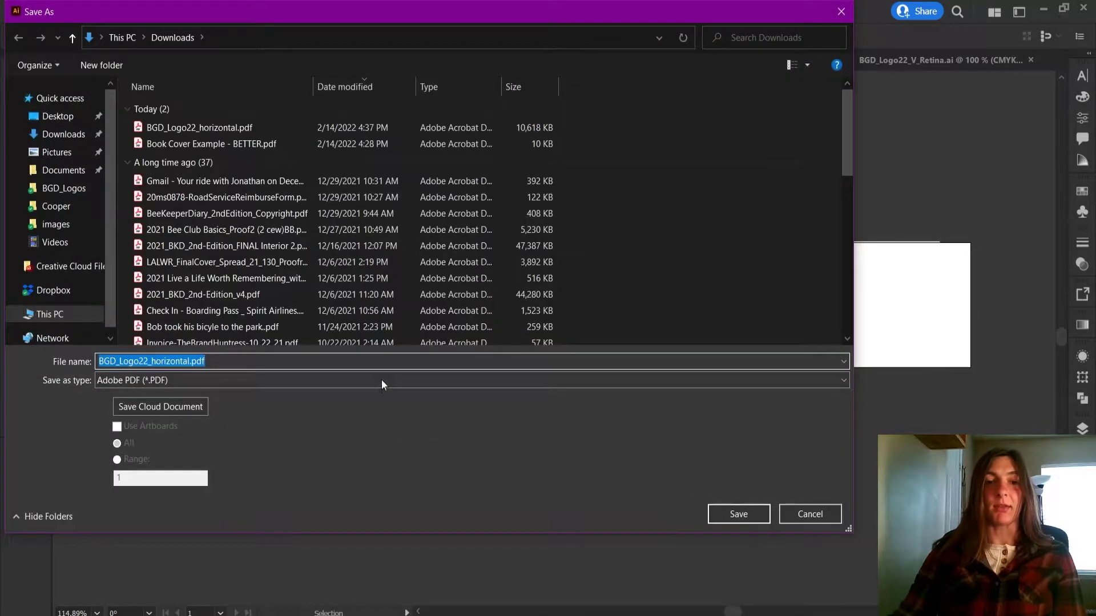
pyautogui.click(382, 380)
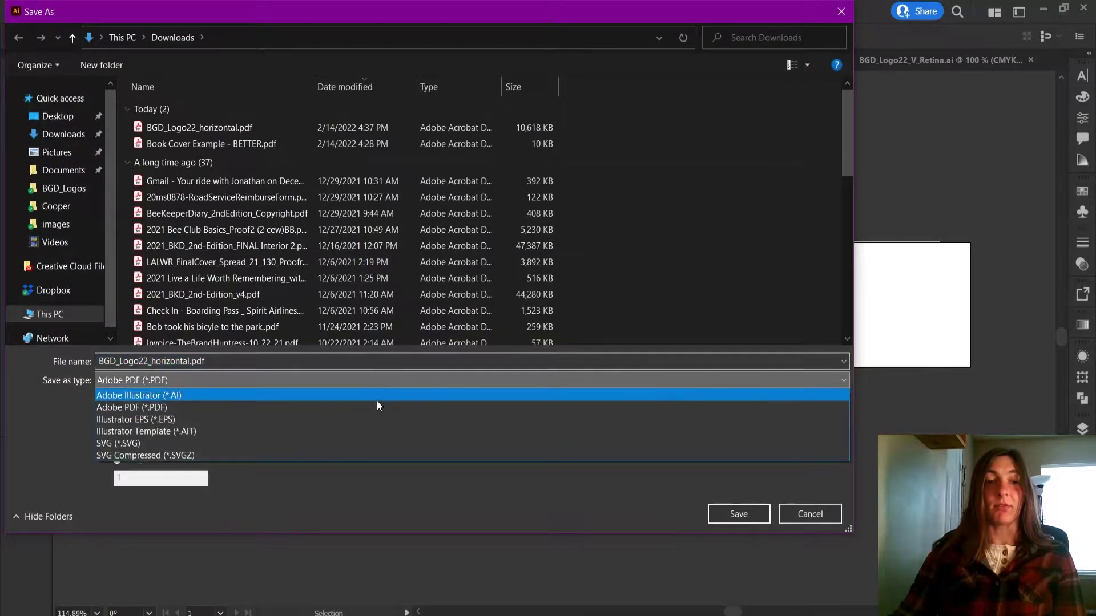
pyautogui.click(372, 419)
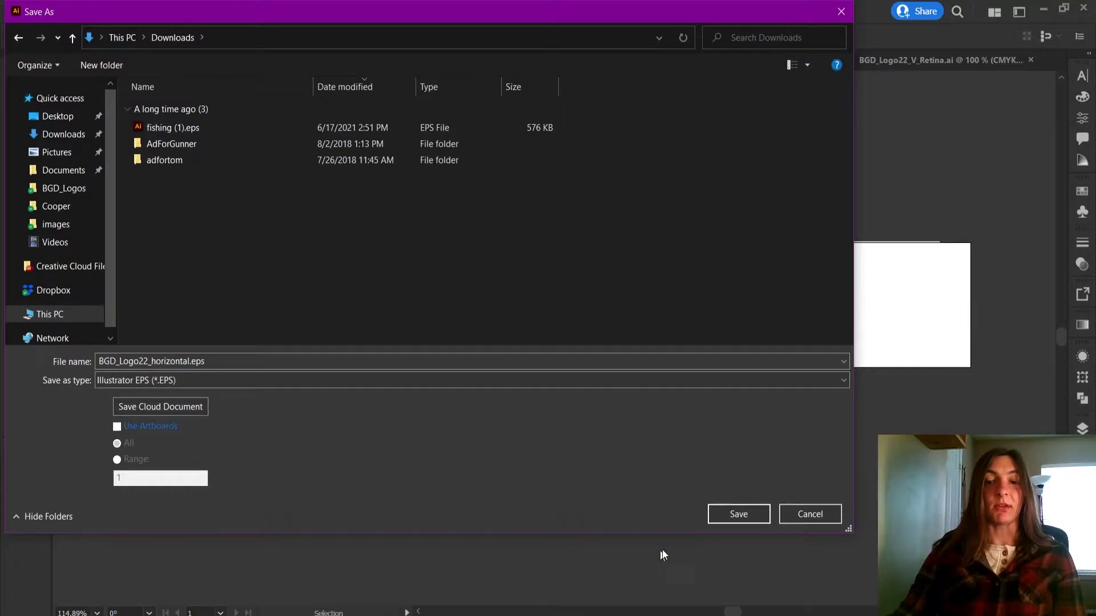
pyautogui.click(721, 519)
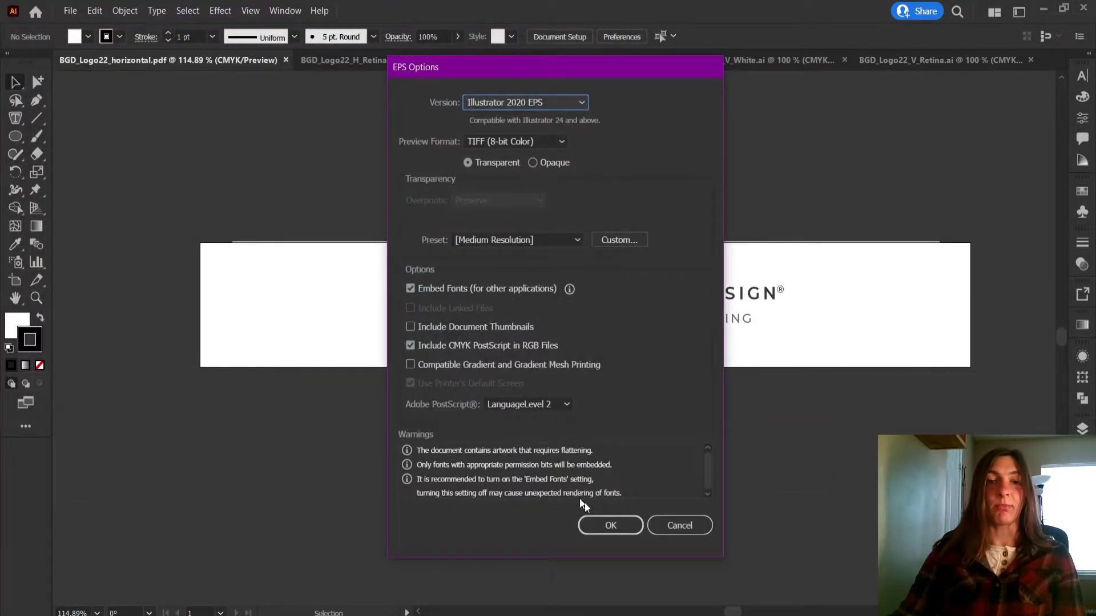
pyautogui.click(610, 519)
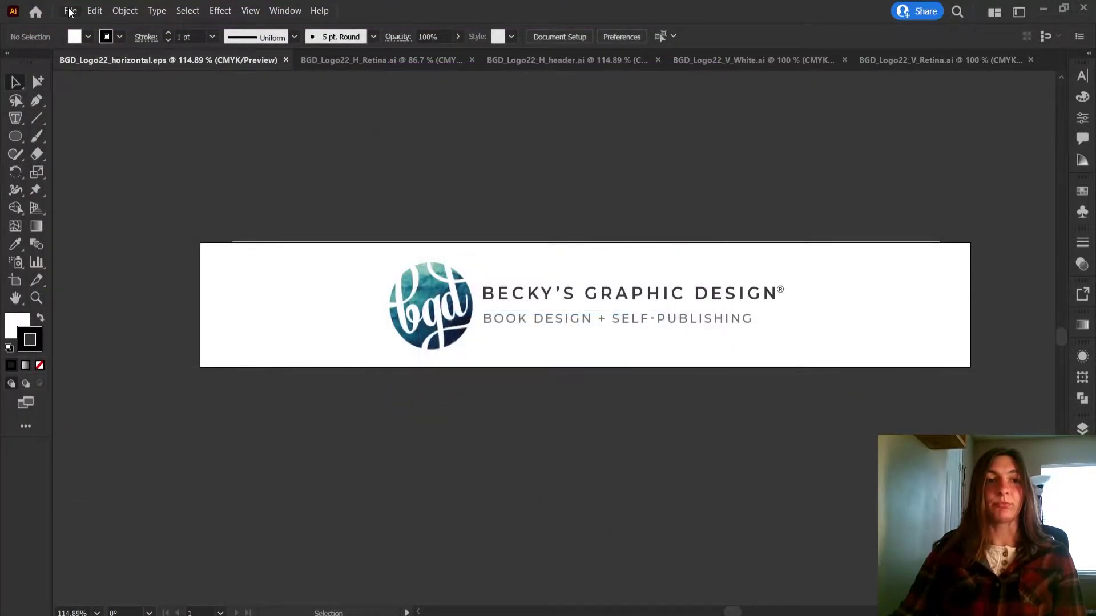
# Export the horizontal logo to Downloads as a JPEG named BGD_Logo22_horizontal.jpg, using artboards and the RGB color model
pyautogui.click(70, 11)
pyautogui.moveTo(173, 273)
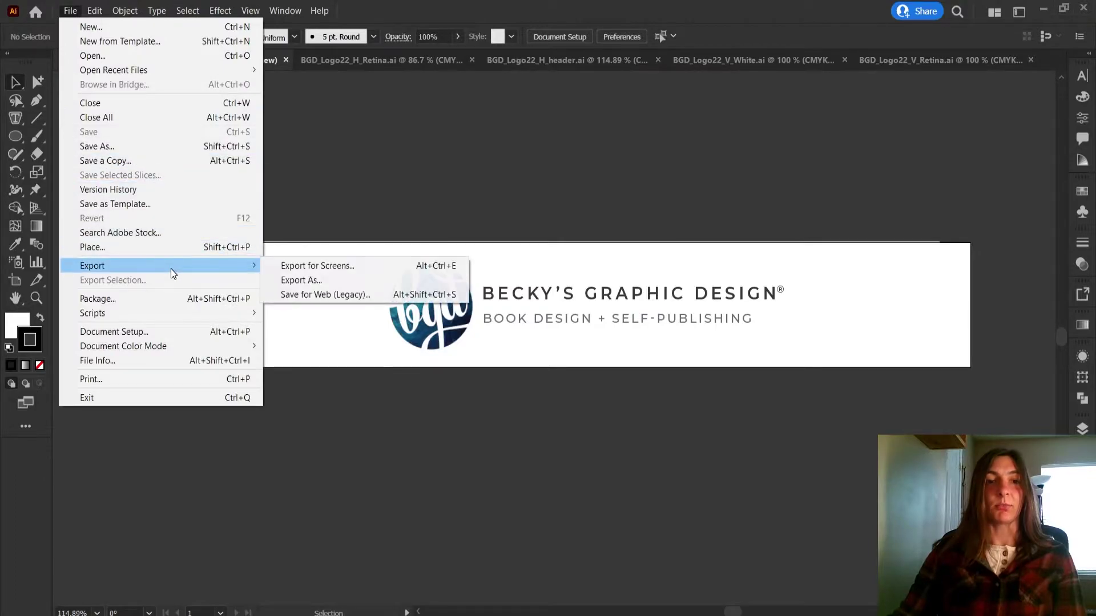
pyautogui.click(348, 280)
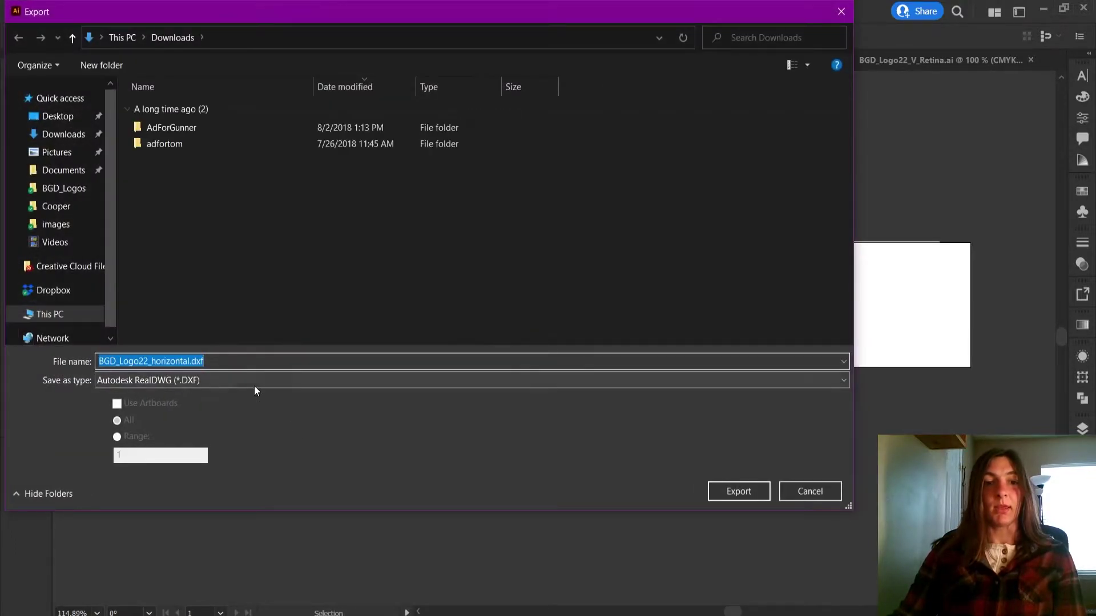
pyautogui.click(254, 386)
pyautogui.click(227, 458)
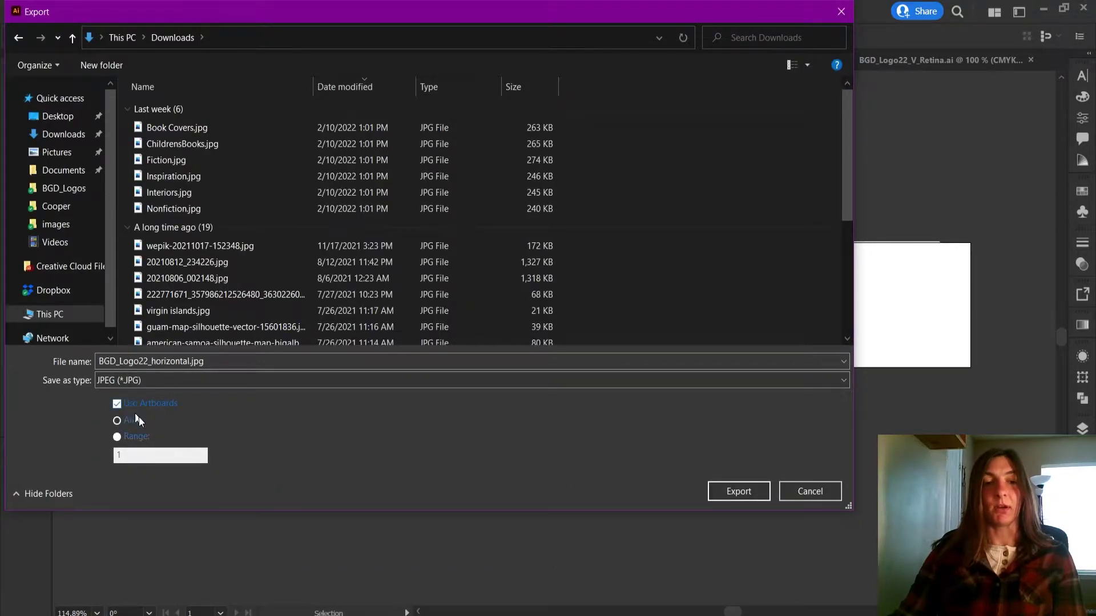
pyautogui.click(742, 487)
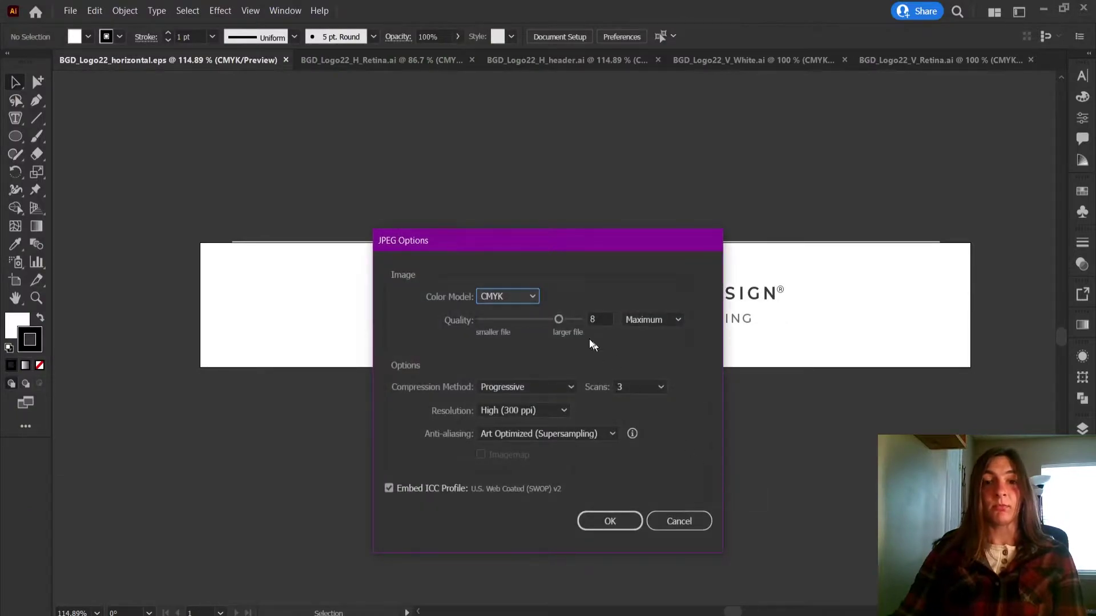
pyautogui.click(518, 296)
pyautogui.click(517, 321)
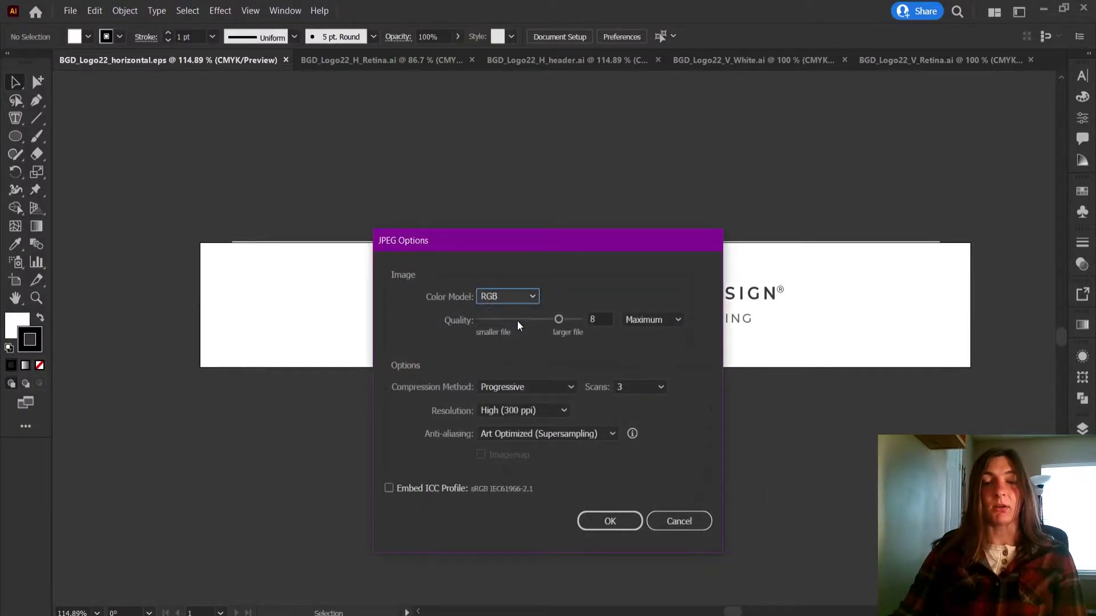
pyautogui.click(622, 516)
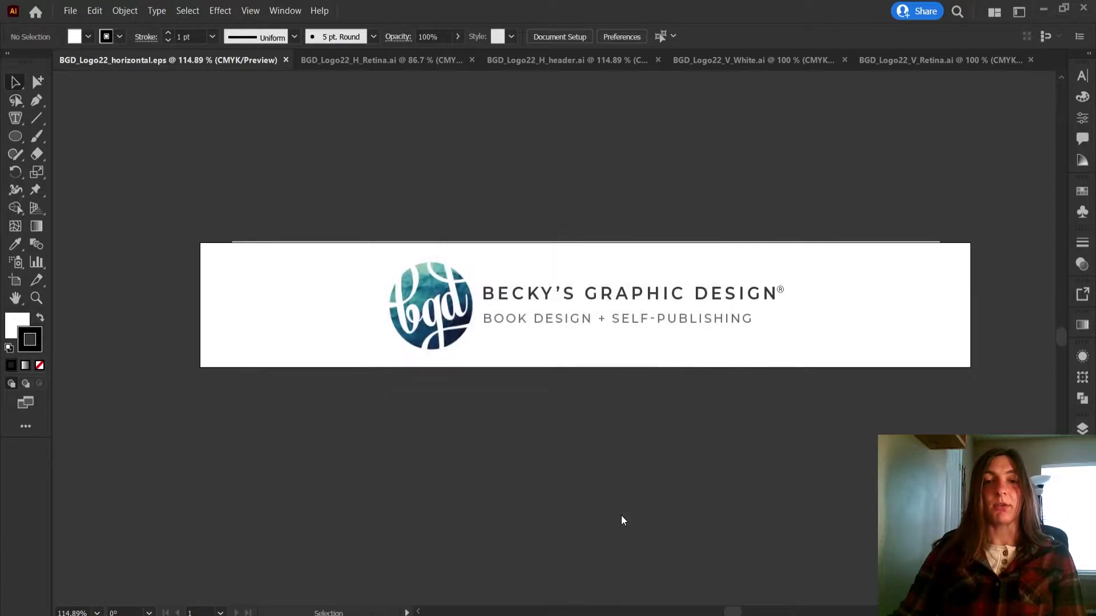
# Export the horizontal logo to Downloads as BGD_Logo22_horizontal.png at 360 ppi with a transparent background
pyautogui.click(69, 12)
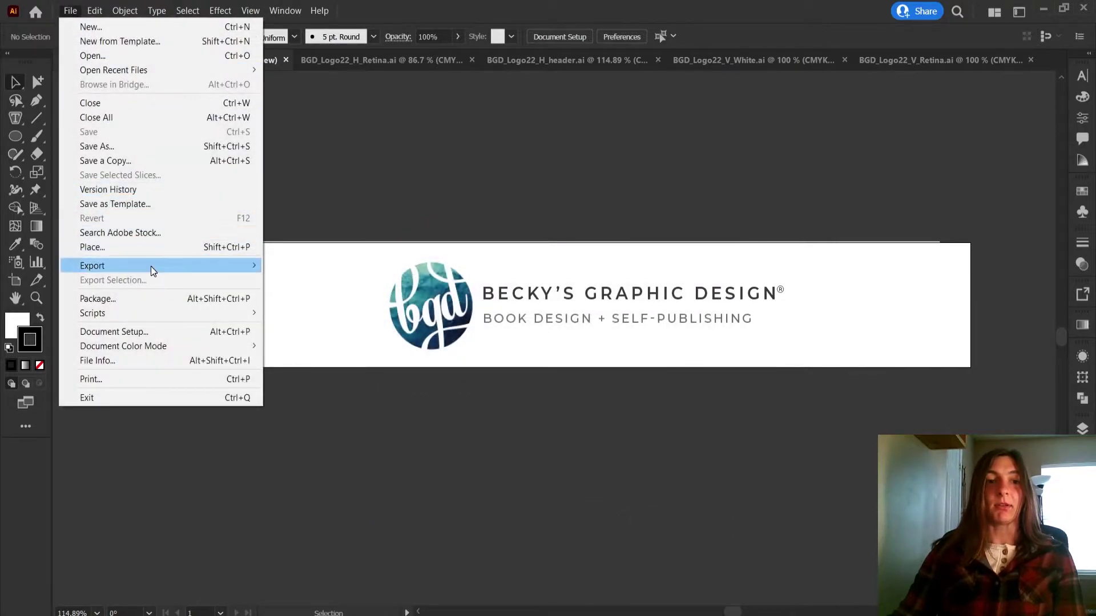
pyautogui.moveTo(151, 266)
pyautogui.click(319, 280)
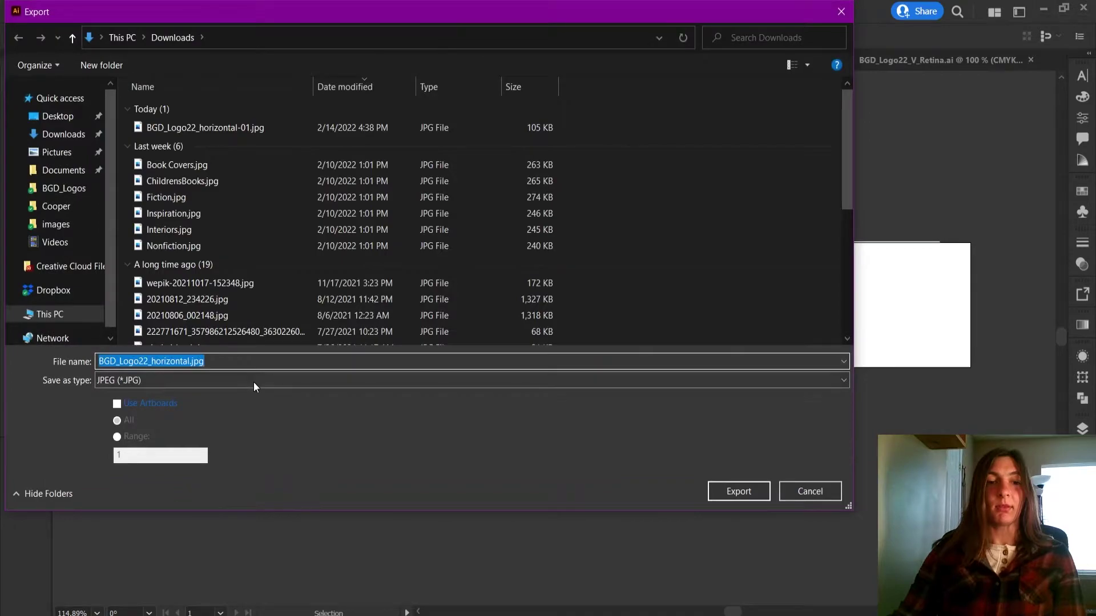
pyautogui.click(254, 382)
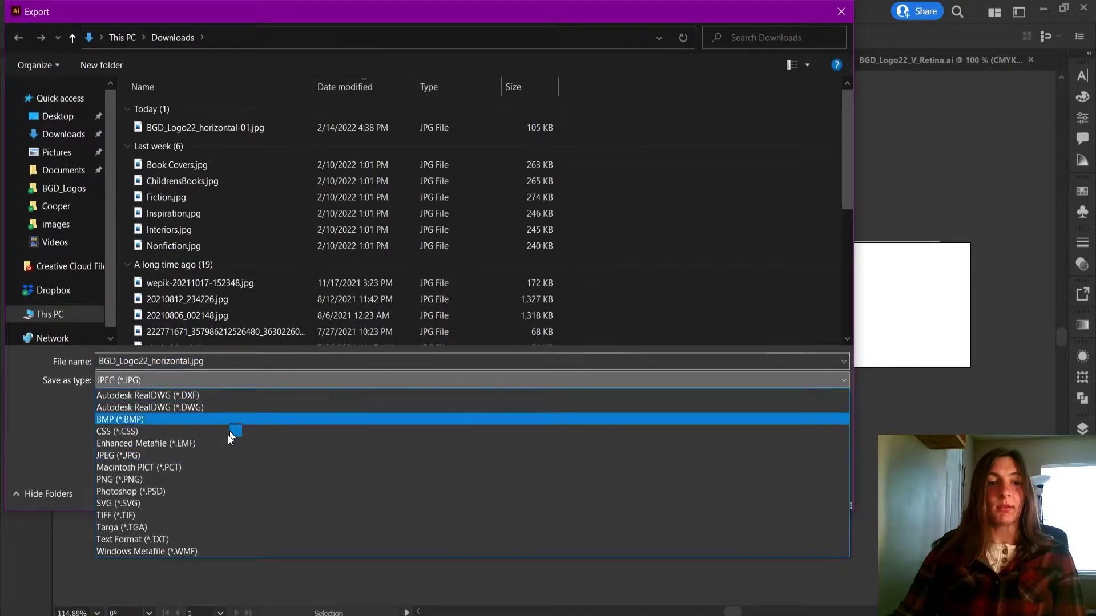
pyautogui.click(209, 501)
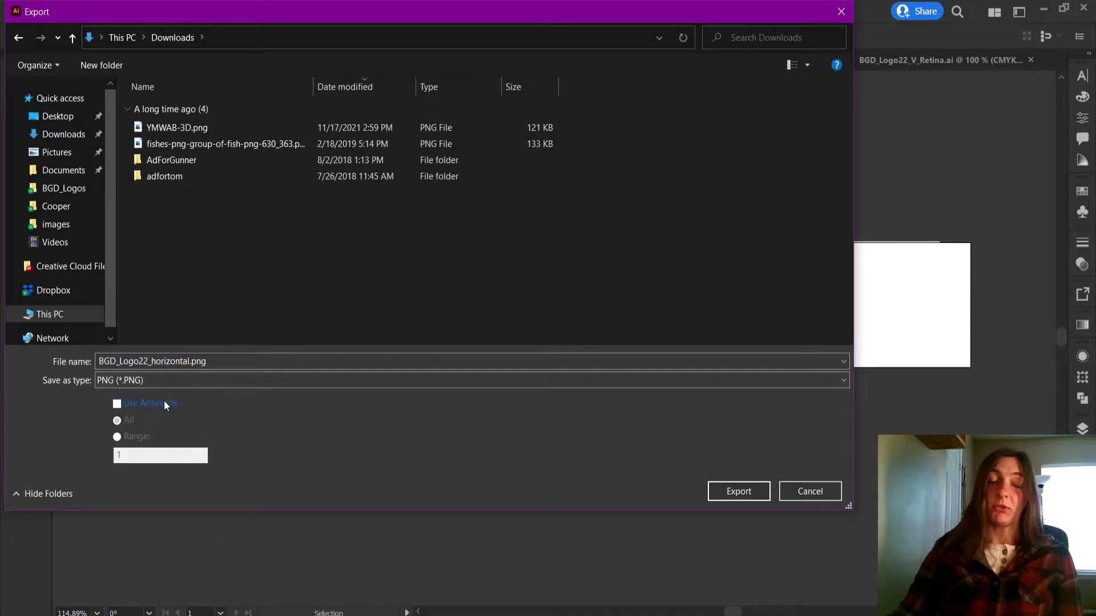
pyautogui.click(734, 492)
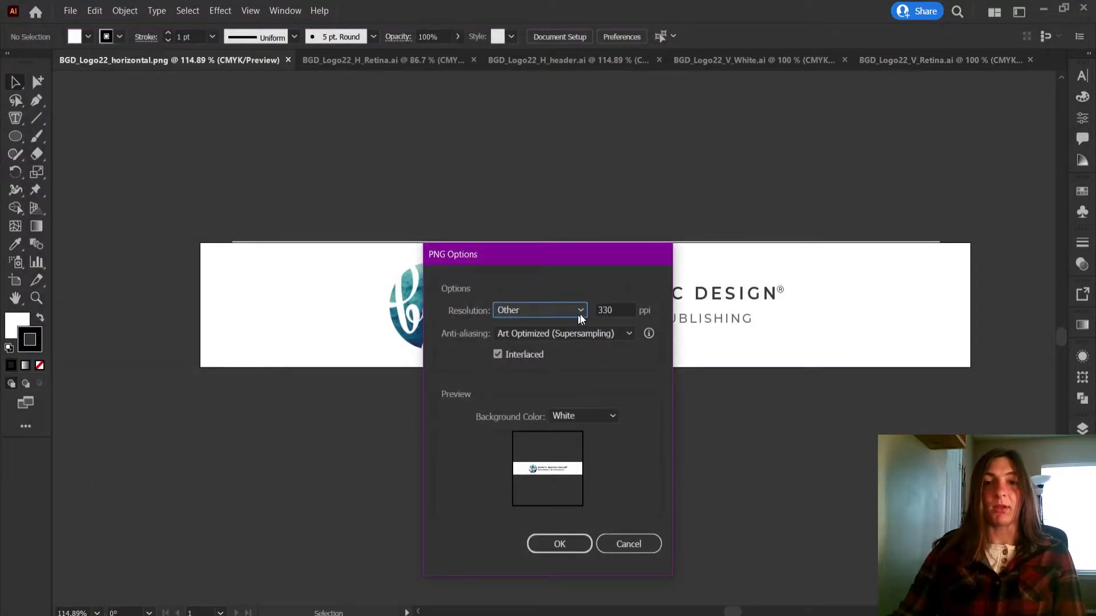
pyautogui.moveTo(625, 309); pyautogui.dragTo(592, 309)
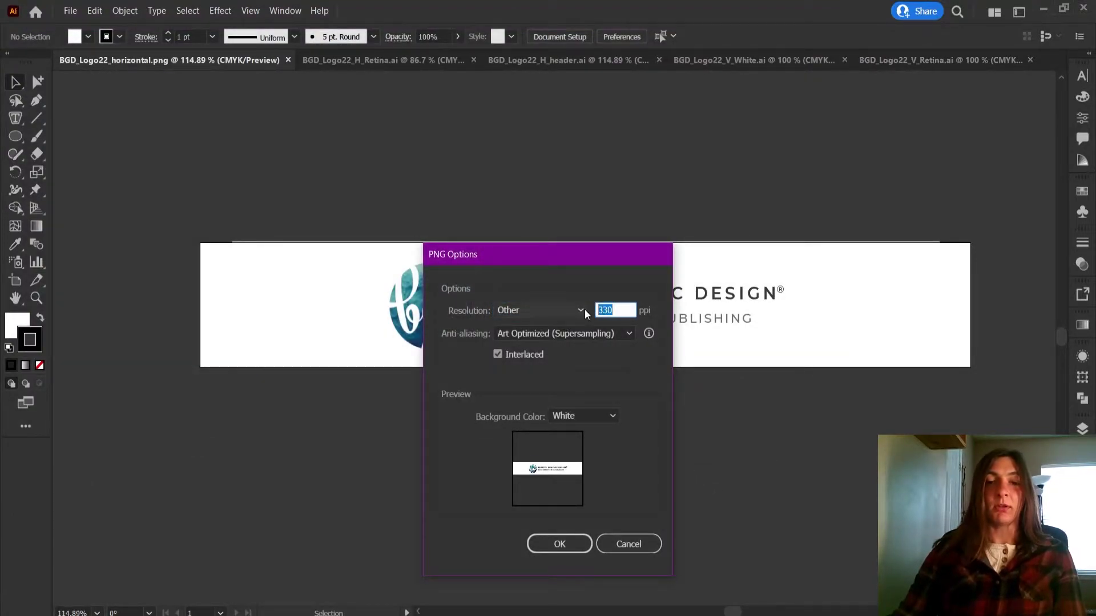
pyautogui.write('360')
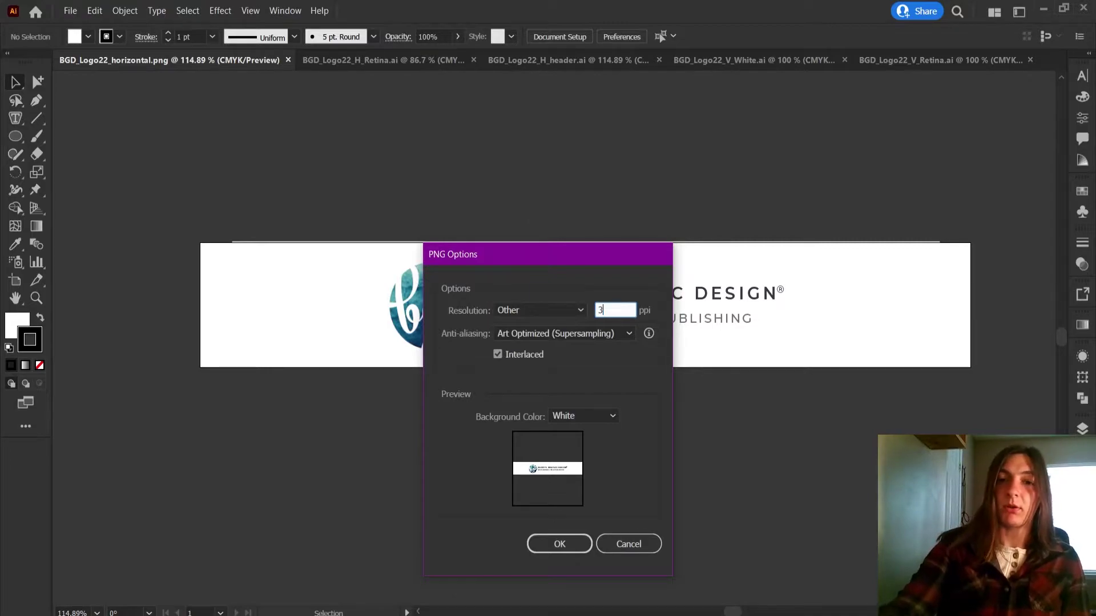
pyautogui.click(575, 416)
pyautogui.click(583, 432)
pyautogui.click(556, 545)
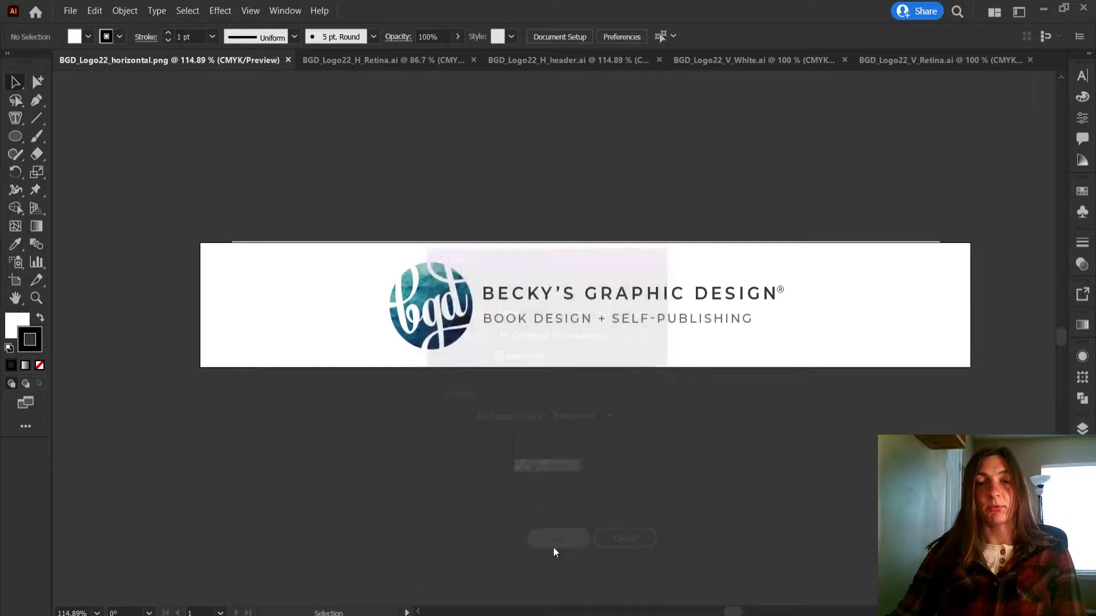
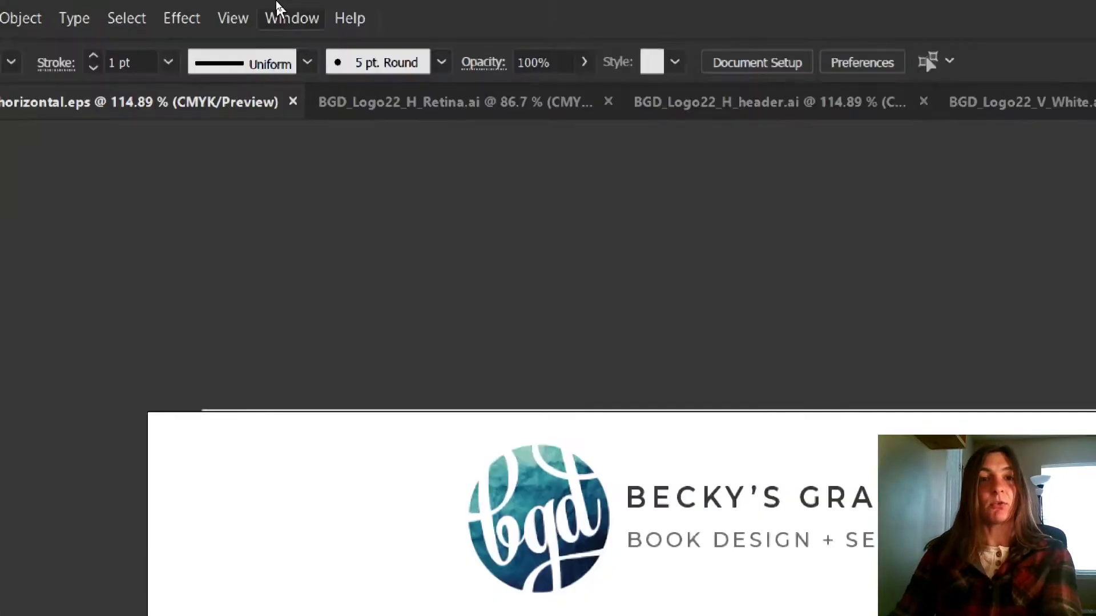
# Display the Actions panel beside the logo, lengthen it to show the full list, and collapse the Export PDF•BMP•PNG action
pyautogui.click(277, 8)
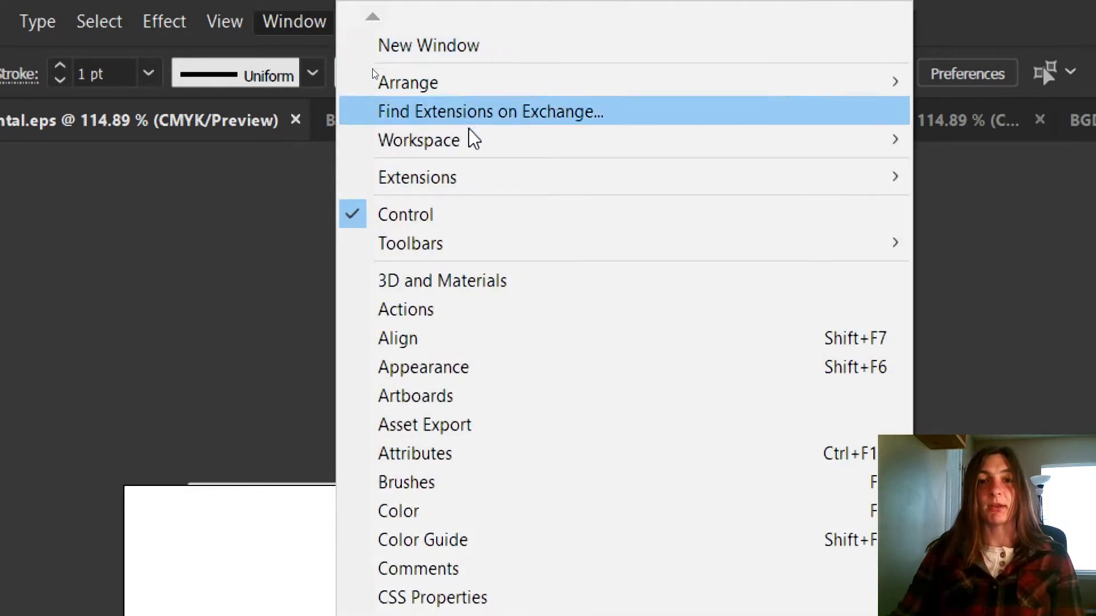
pyautogui.click(466, 316)
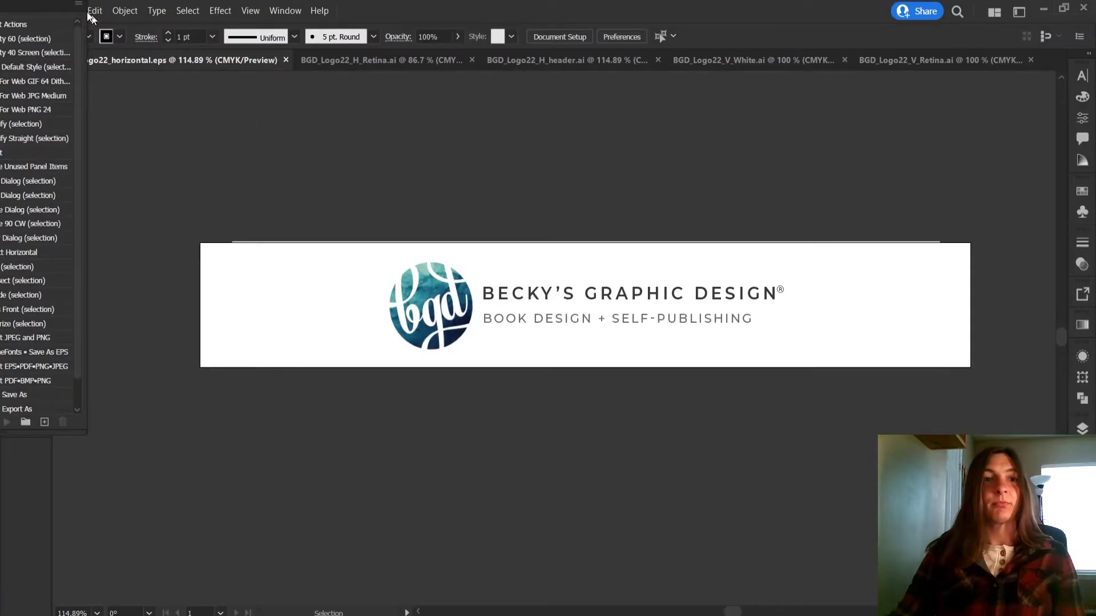
pyautogui.moveTo(32, 2); pyautogui.dragTo(724, 99)
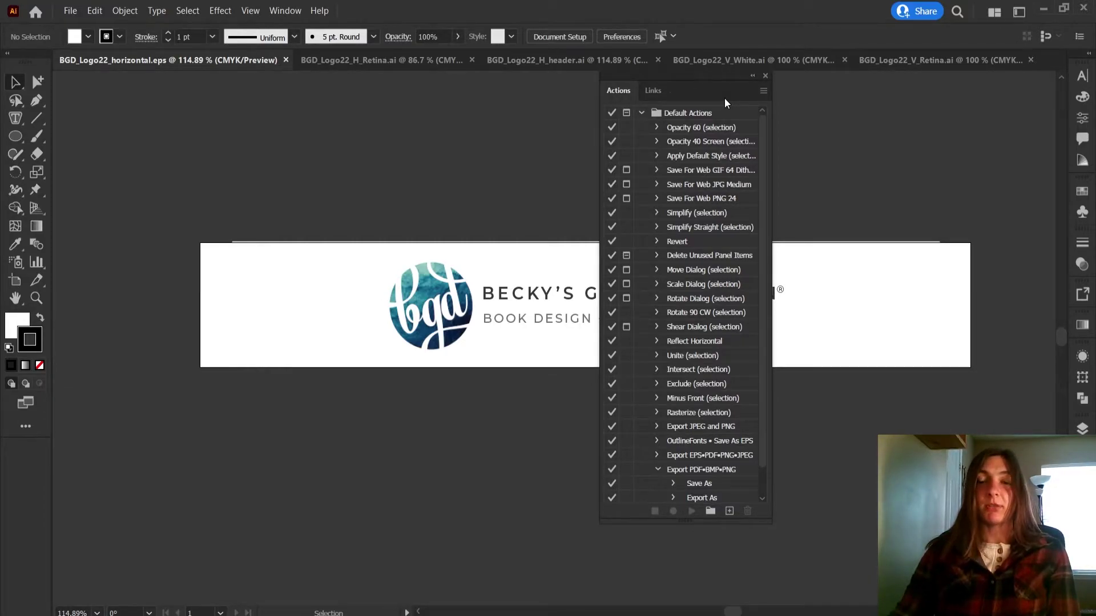
pyautogui.moveTo(719, 74); pyautogui.dragTo(817, 4)
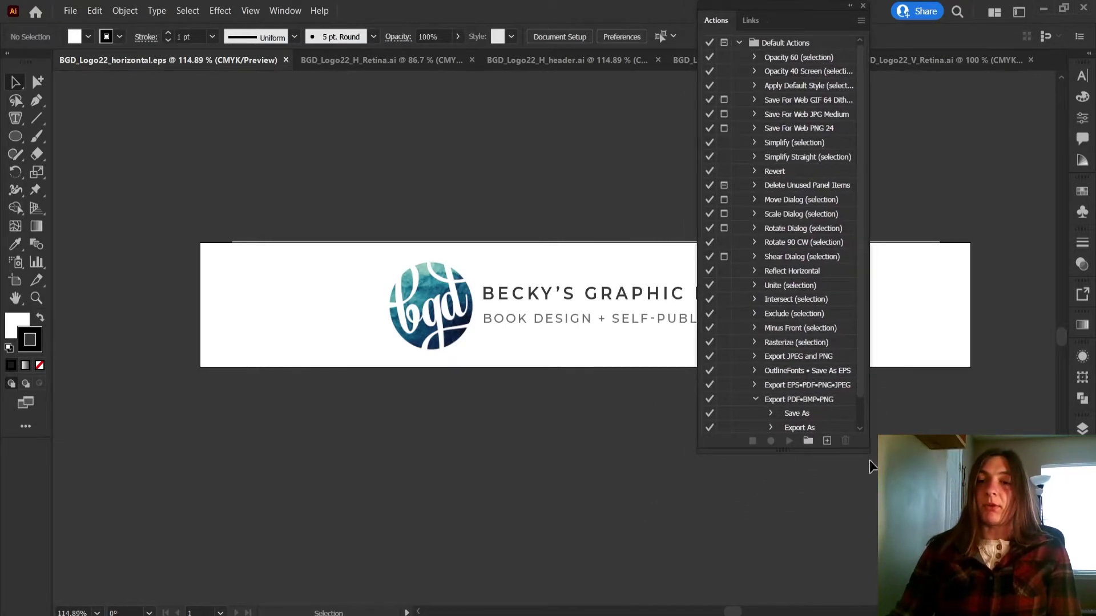
pyautogui.moveTo(830, 452); pyautogui.dragTo(845, 602)
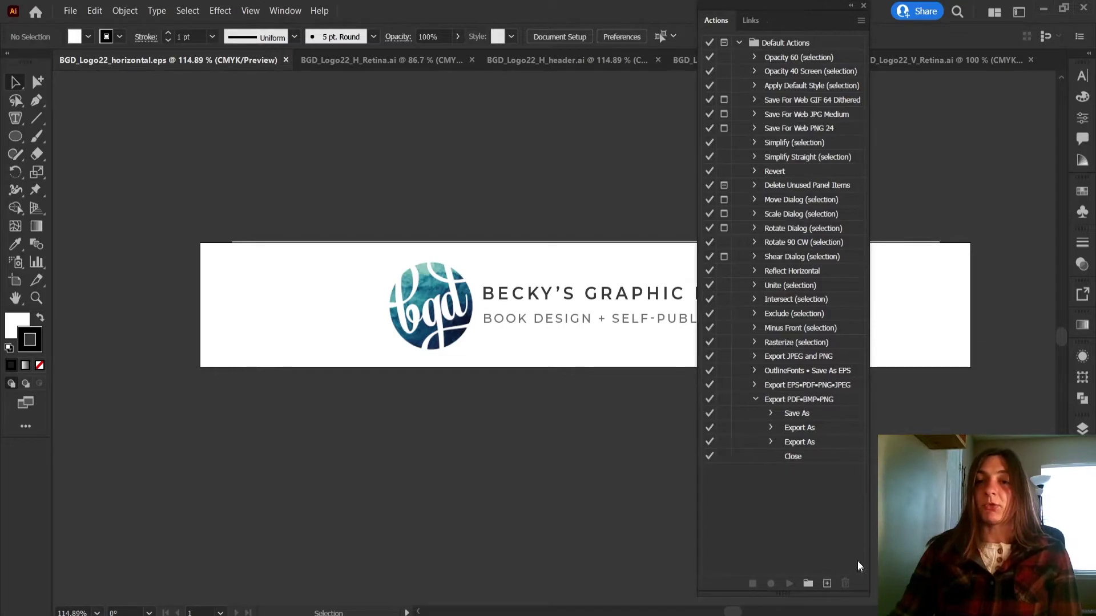
pyautogui.click(754, 399)
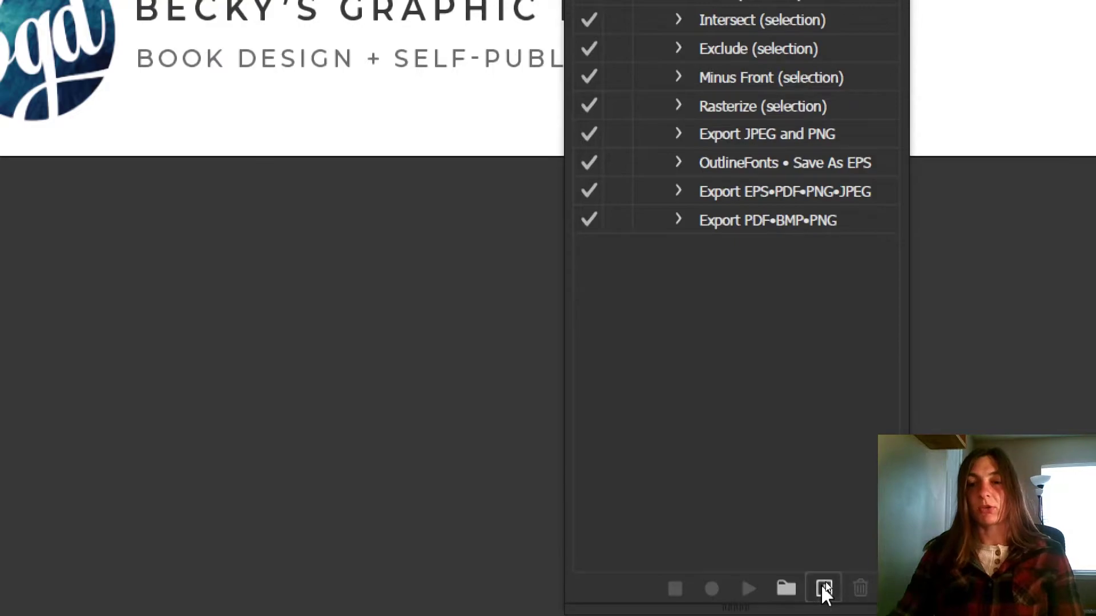
# Create an action named "Export EPS • PDF • PNG • JPEG" in the Default Actions set and start recording it
pyautogui.click(823, 585)
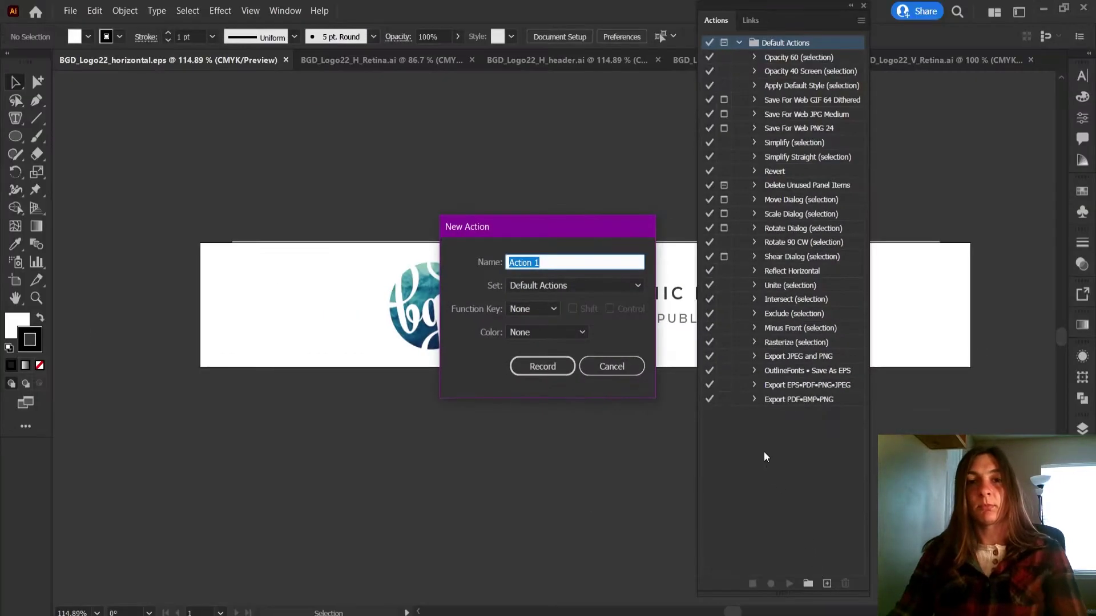
pyautogui.press('BackSpace')
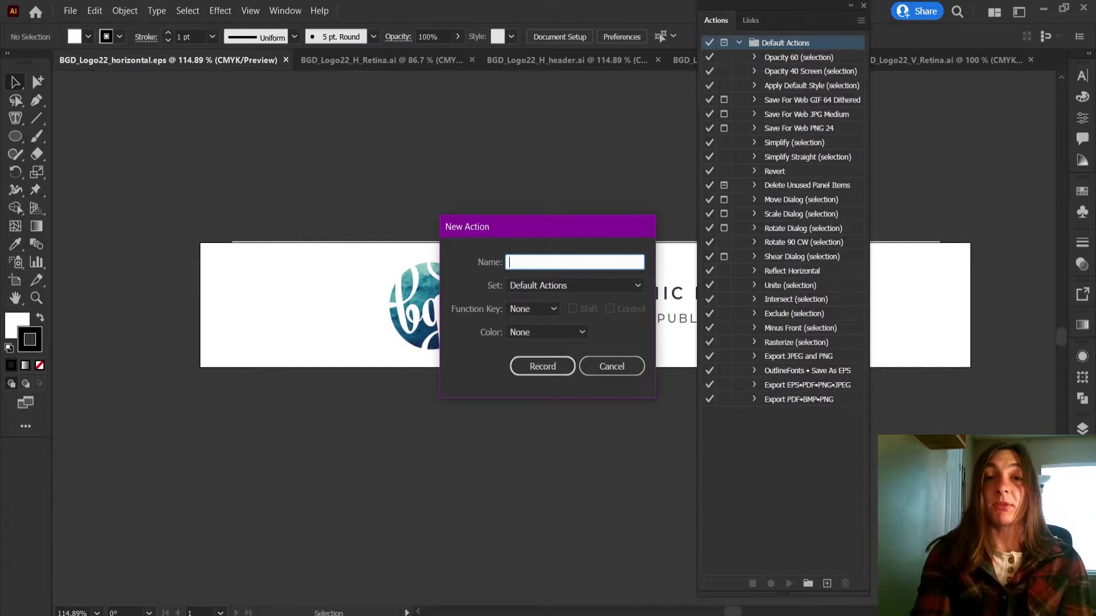
pyautogui.write('Export')
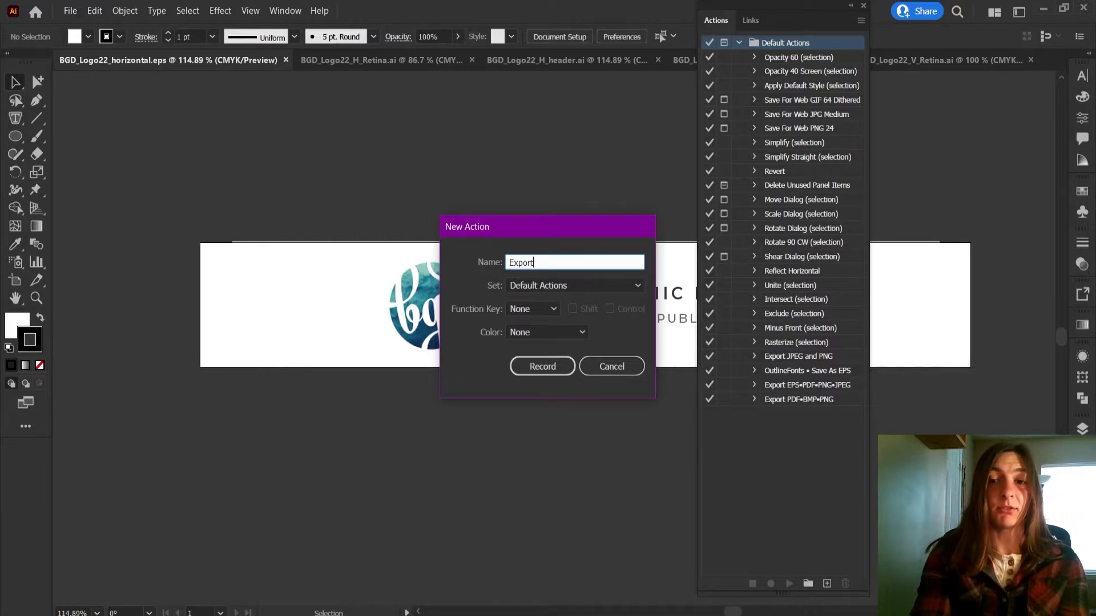
pyautogui.write('EPS • PDF')
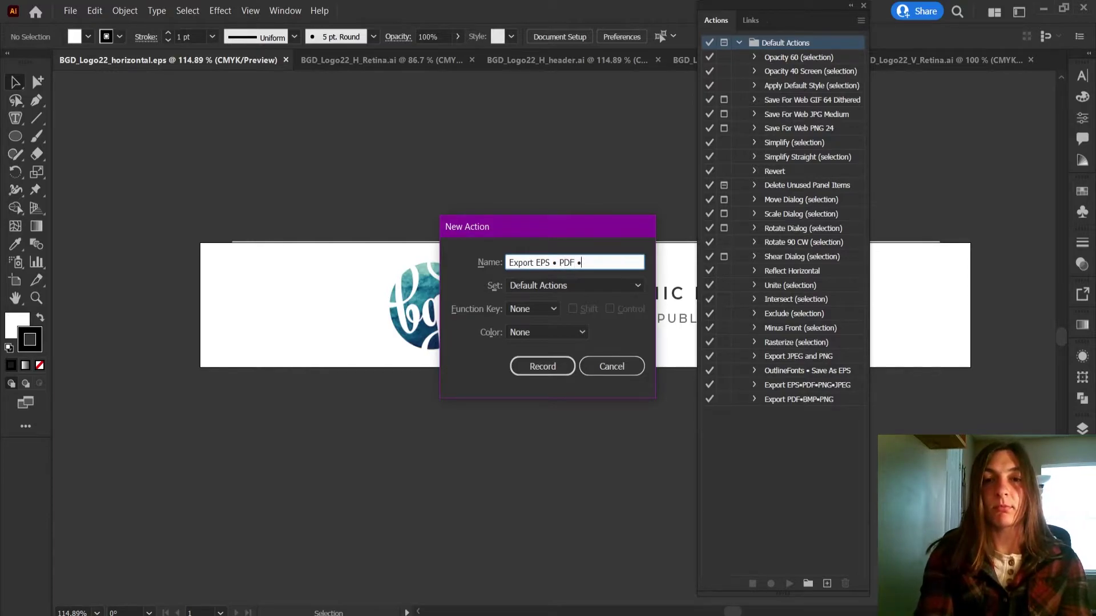
pyautogui.write(' • PNG • ')
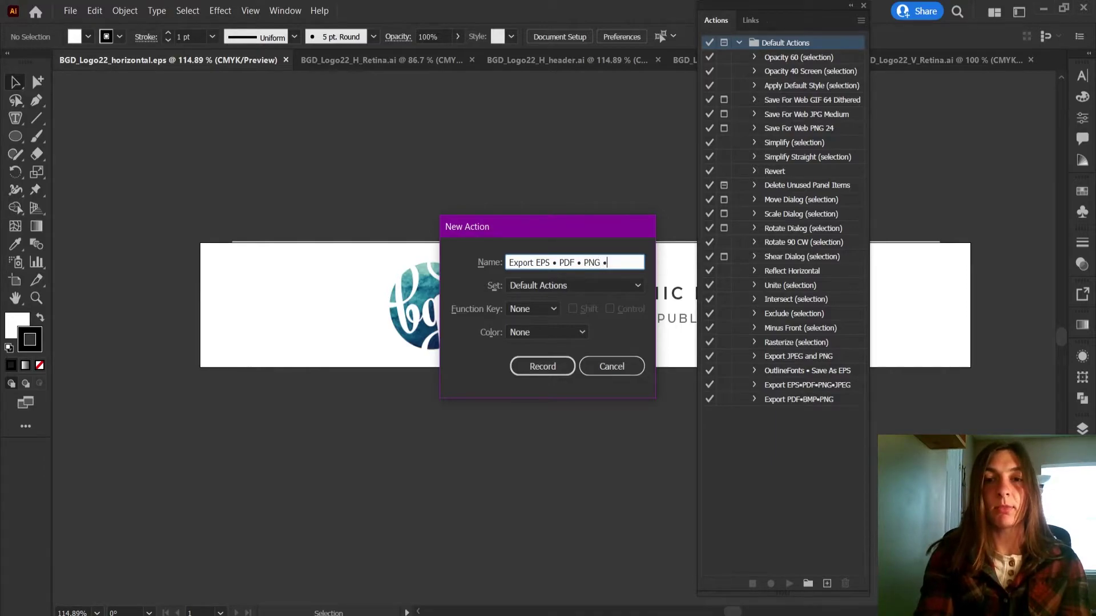
pyautogui.write('JPEG')
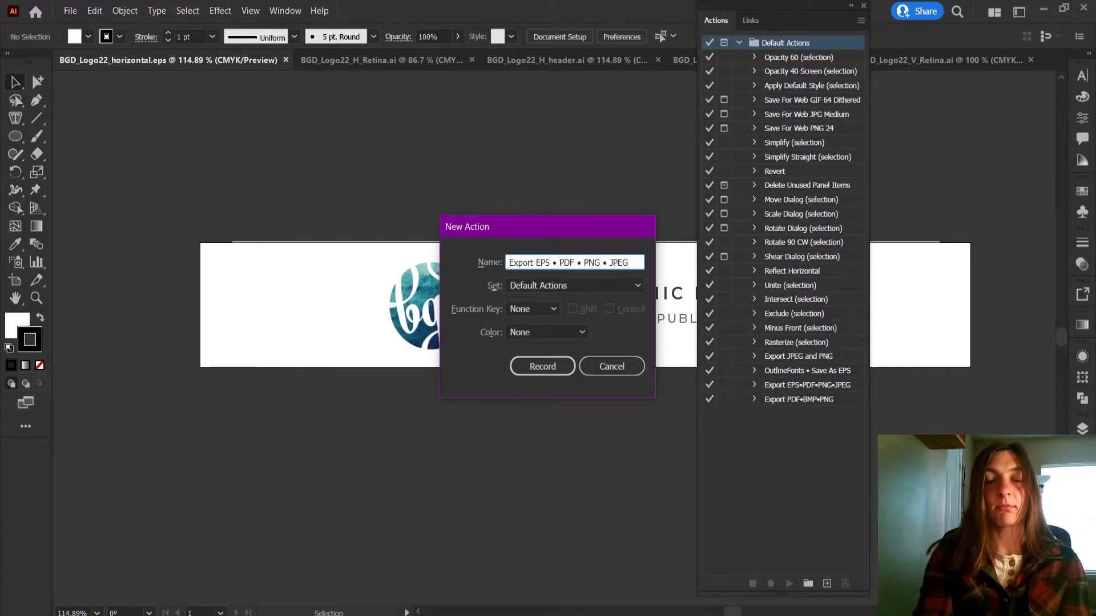
pyautogui.click(542, 366)
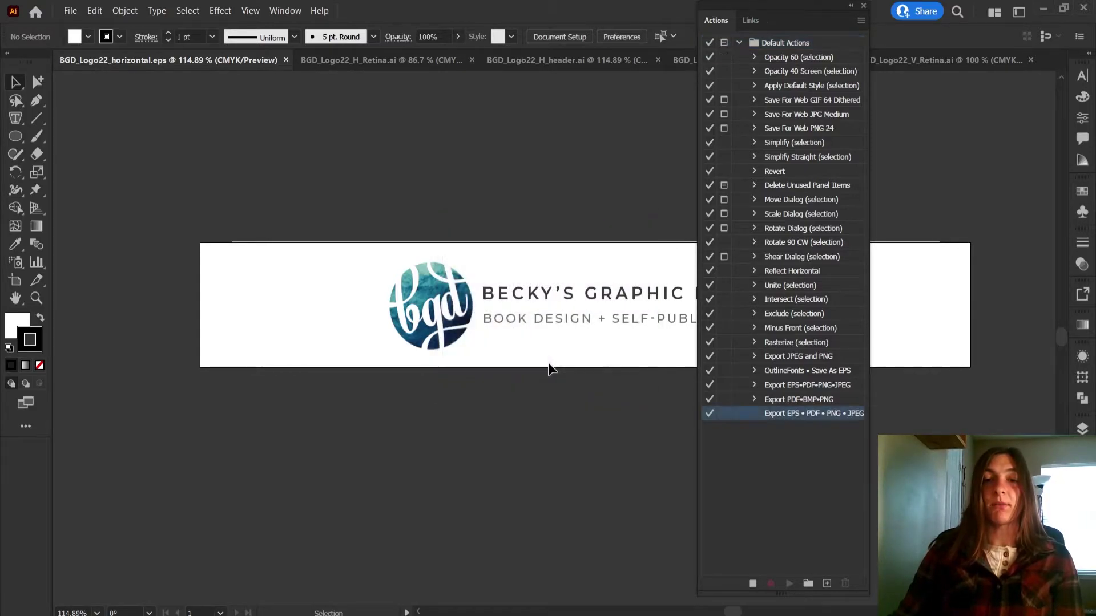
# Record saving the logo as the Illustrator EPS BGD_Logo22_horizontal.eps in Downloads, replacing the existing file and accepting the EPS options
pyautogui.click(69, 10)
pyautogui.click(101, 147)
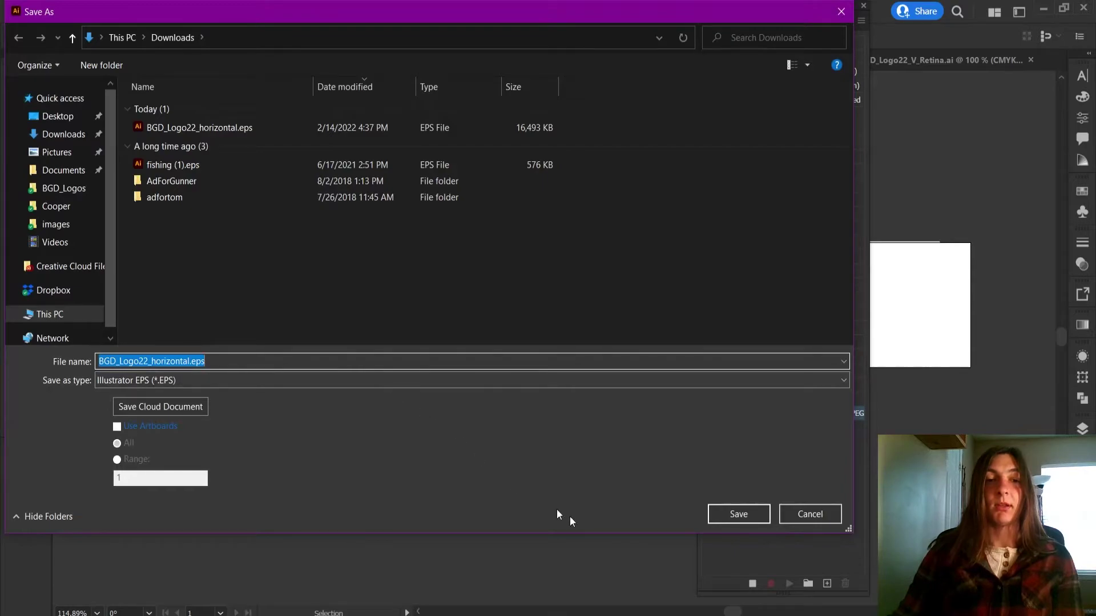
pyautogui.click(737, 514)
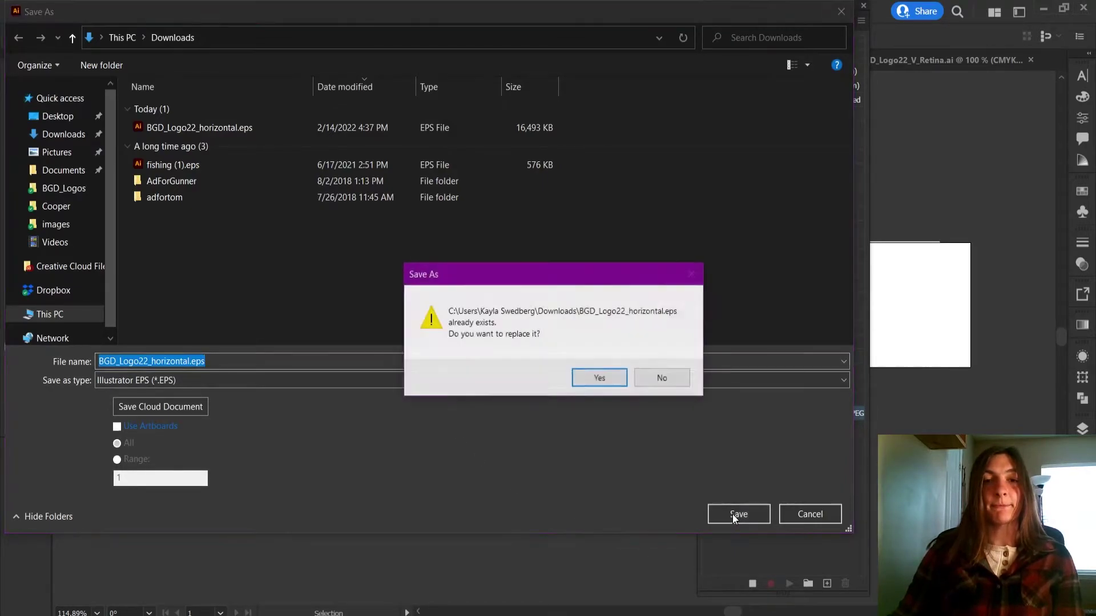
pyautogui.click(587, 378)
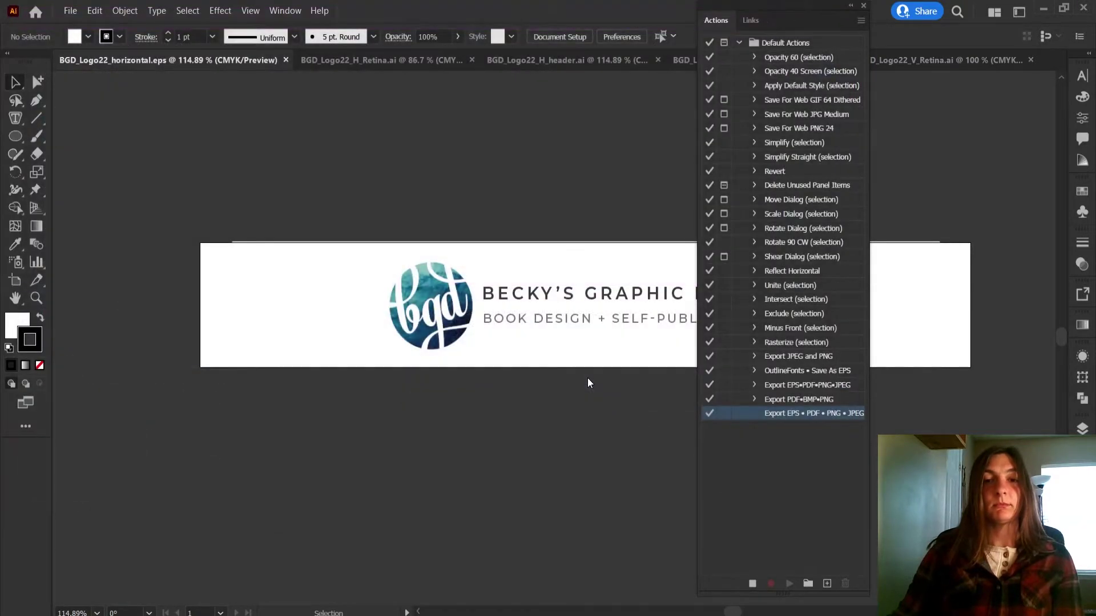
pyautogui.click(609, 525)
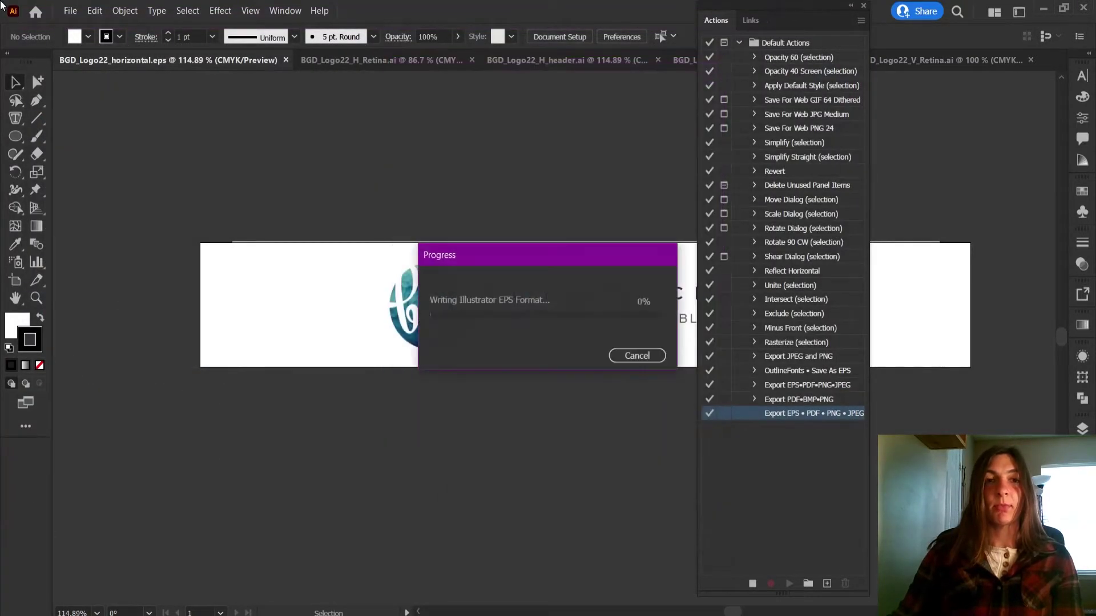
# Record saving the logo as the Adobe PDF BGD_Logo22_horizontal.pdf in Downloads, replacing the existing file and using the Illustrator Default preset
pyautogui.click(70, 11)
pyautogui.click(122, 147)
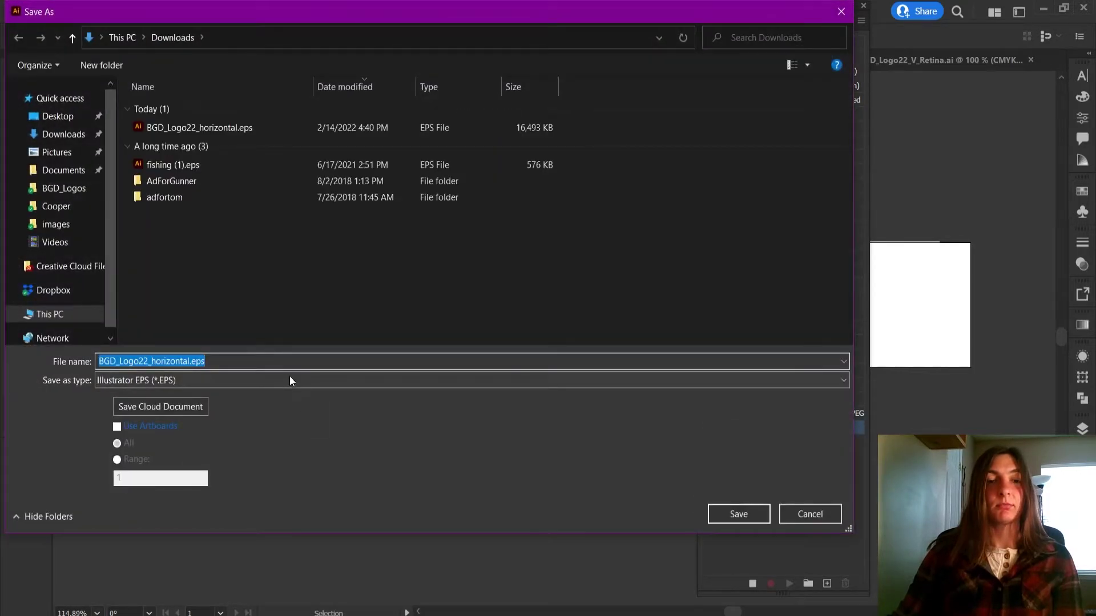
pyautogui.click(289, 379)
pyautogui.click(294, 407)
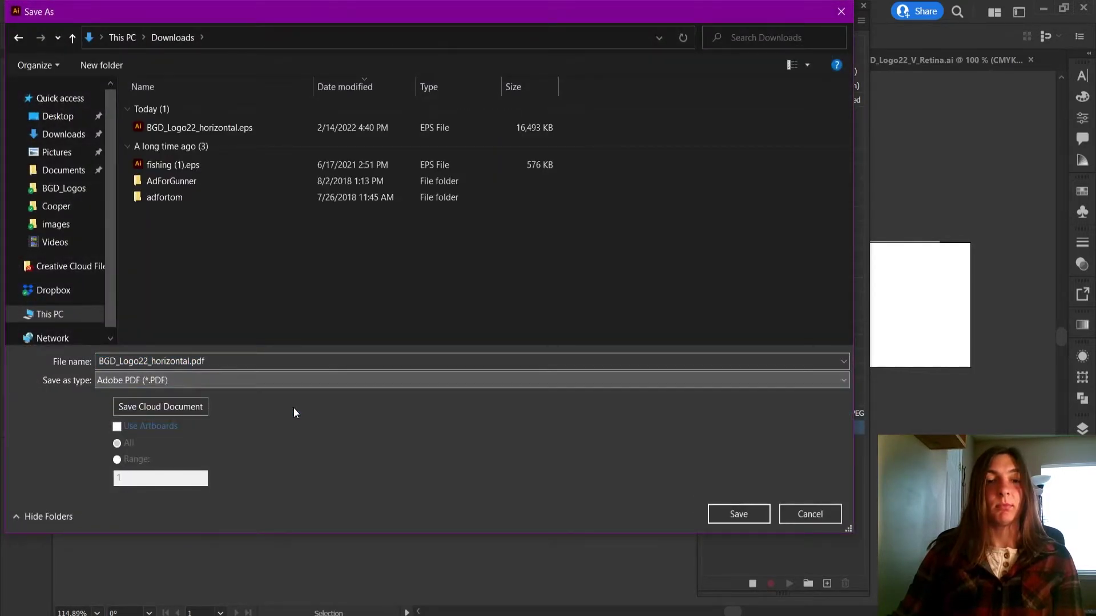
pyautogui.click(745, 517)
pyautogui.click(593, 383)
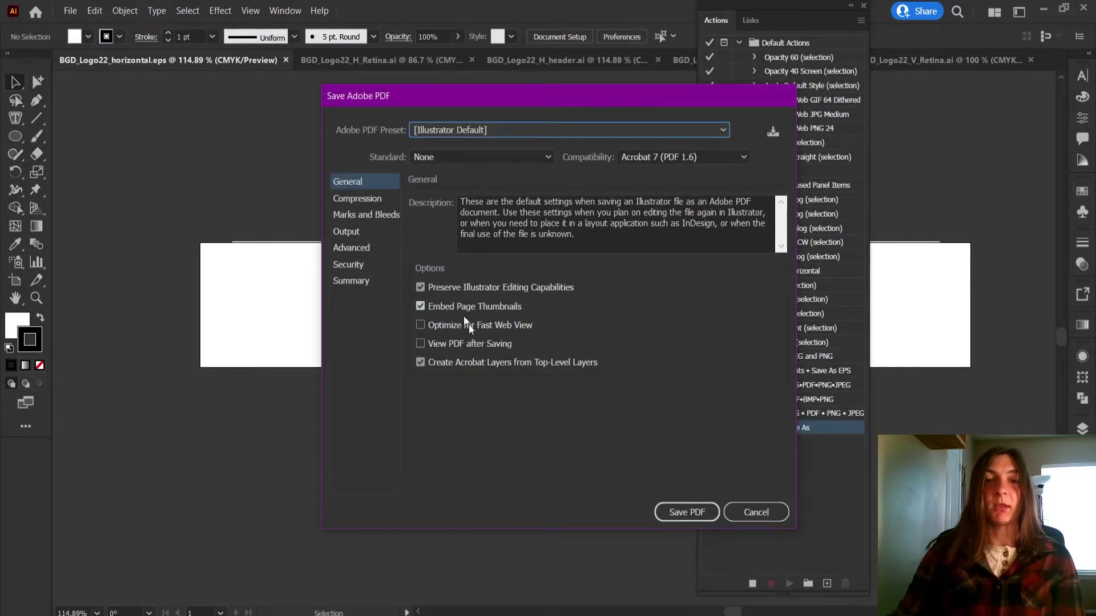
pyautogui.click(368, 199)
pyautogui.click(372, 215)
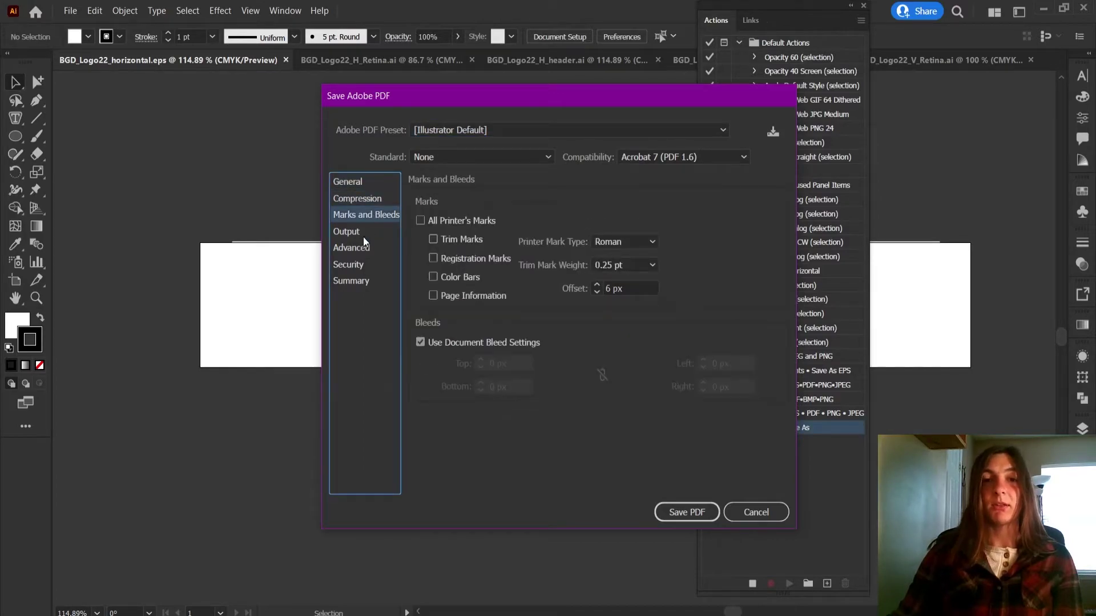
pyautogui.click(362, 234)
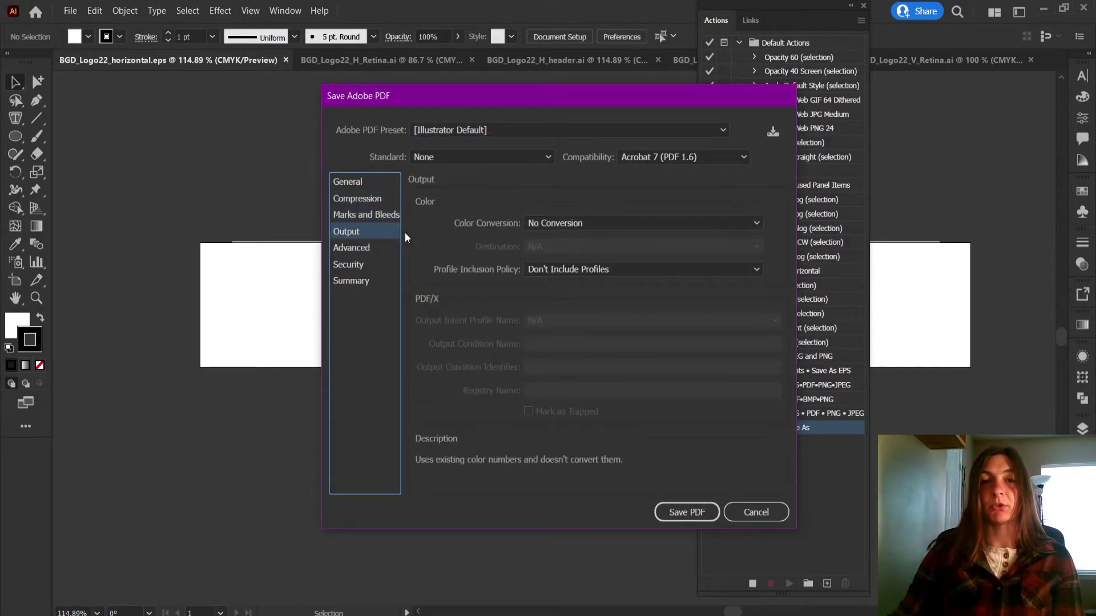
pyautogui.click(348, 182)
pyautogui.click(669, 516)
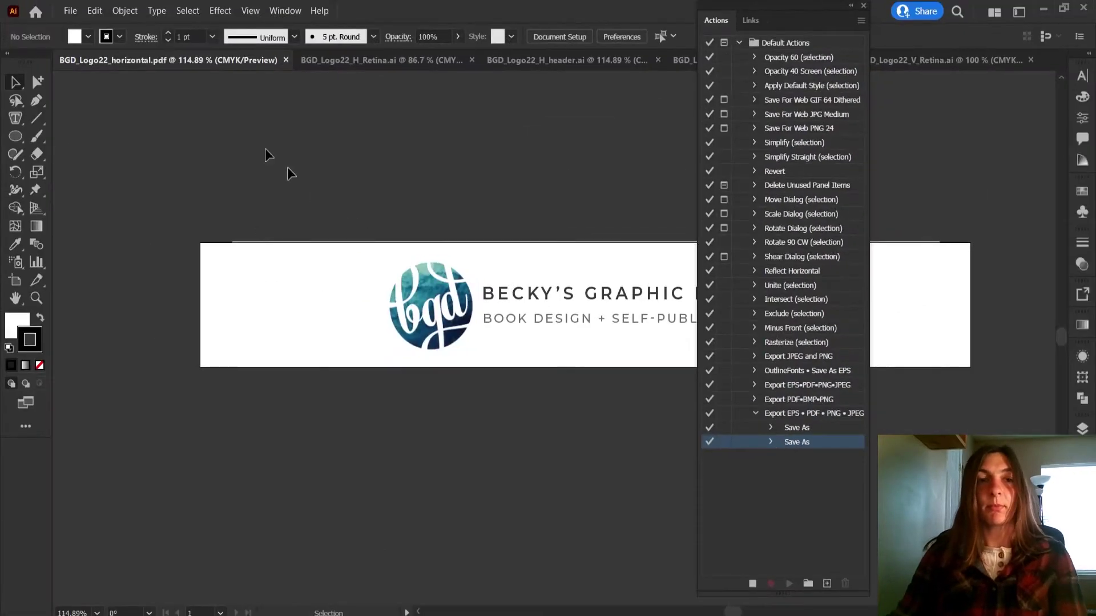
# Record exporting the logo as BGD_Logo22_horizontal.png to Downloads, replacing the existing file, at 360 ppi with a transparent background
pyautogui.click(69, 11)
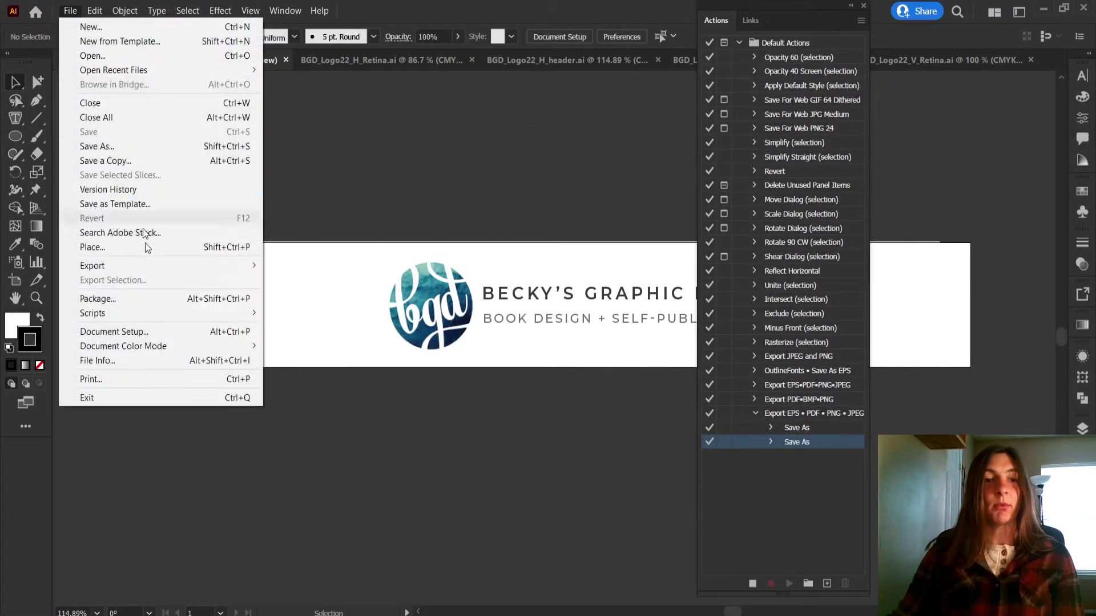
pyautogui.moveTo(148, 264)
pyautogui.click(297, 281)
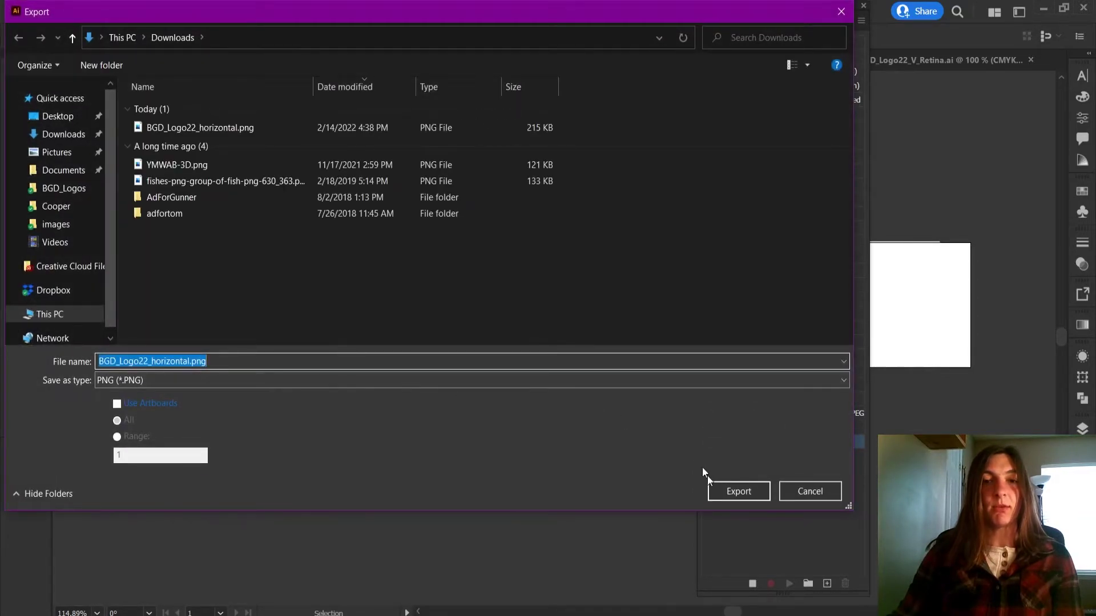
pyautogui.click(718, 494)
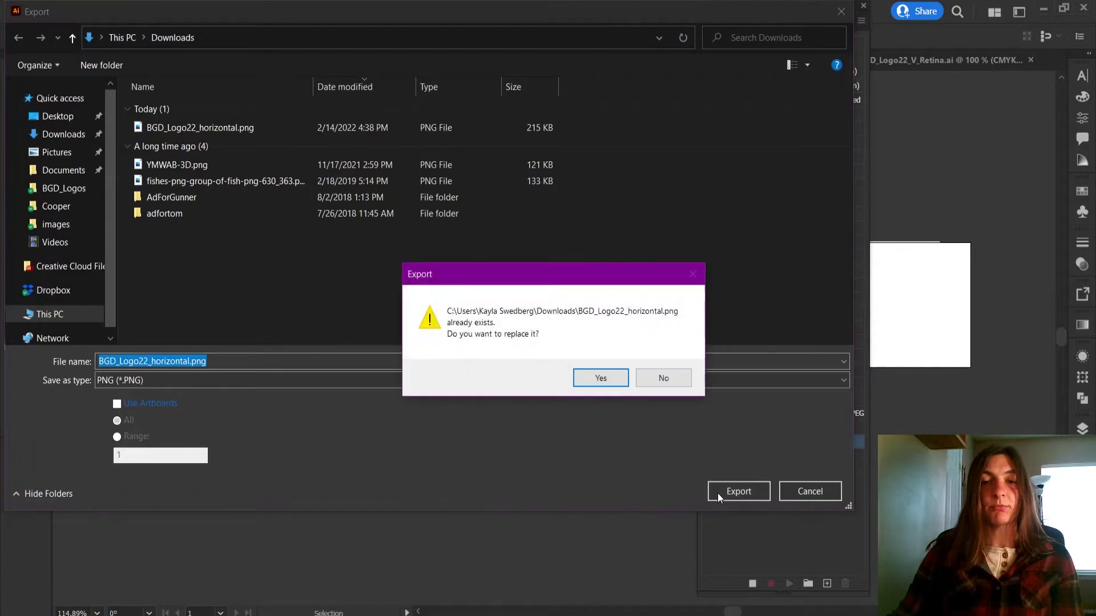
pyautogui.click(595, 379)
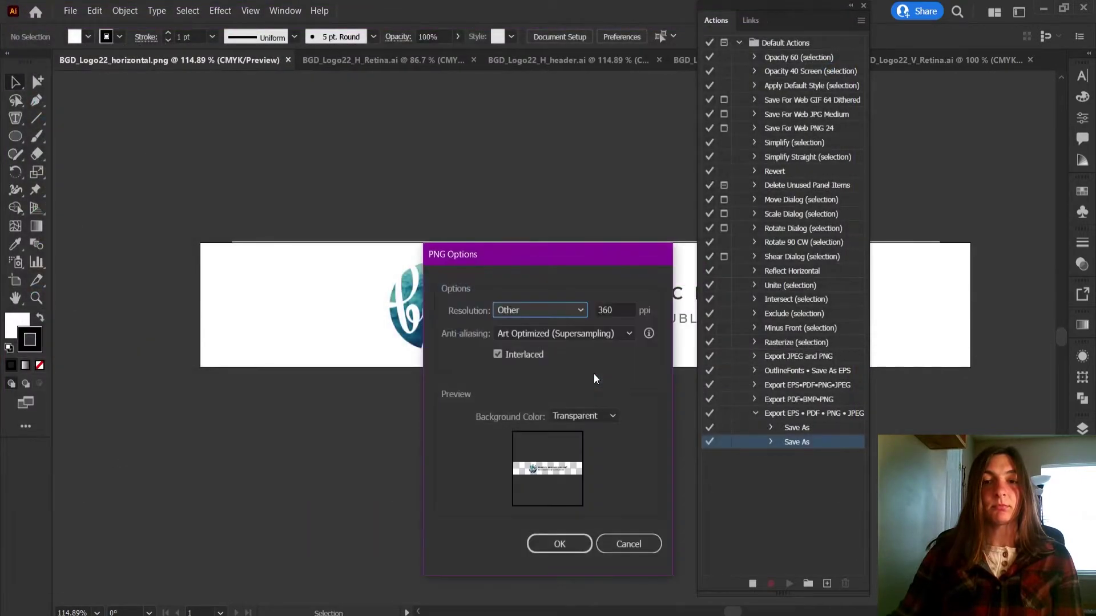
pyautogui.click(559, 543)
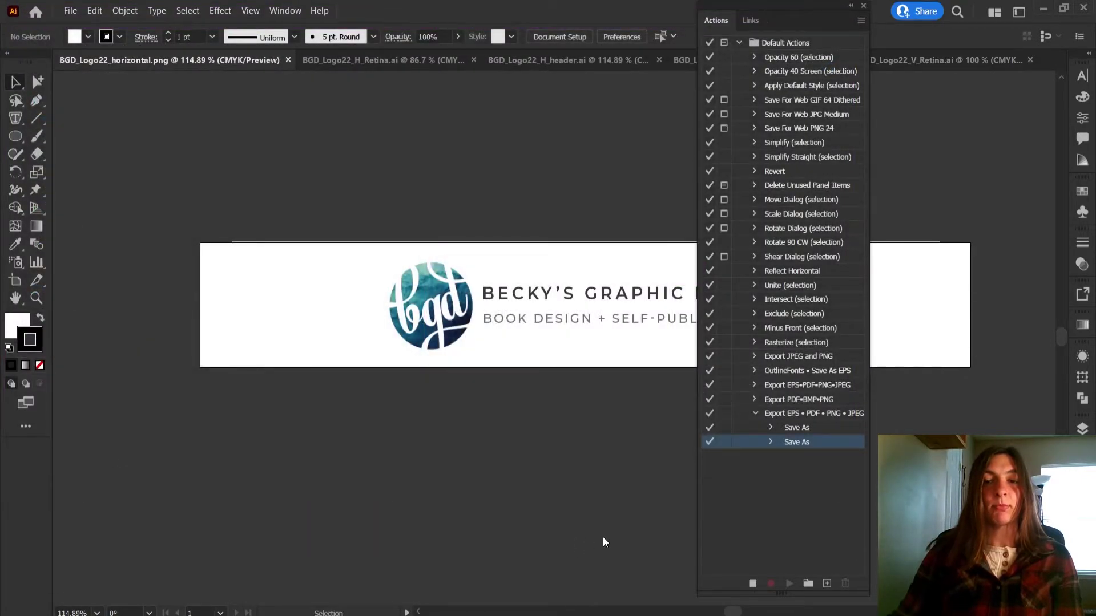
# Record exporting the logo as the JPEG BGD_Logo22_horizontal.jpg to Downloads, using artboards and the RGB color model
pyautogui.click(65, 11)
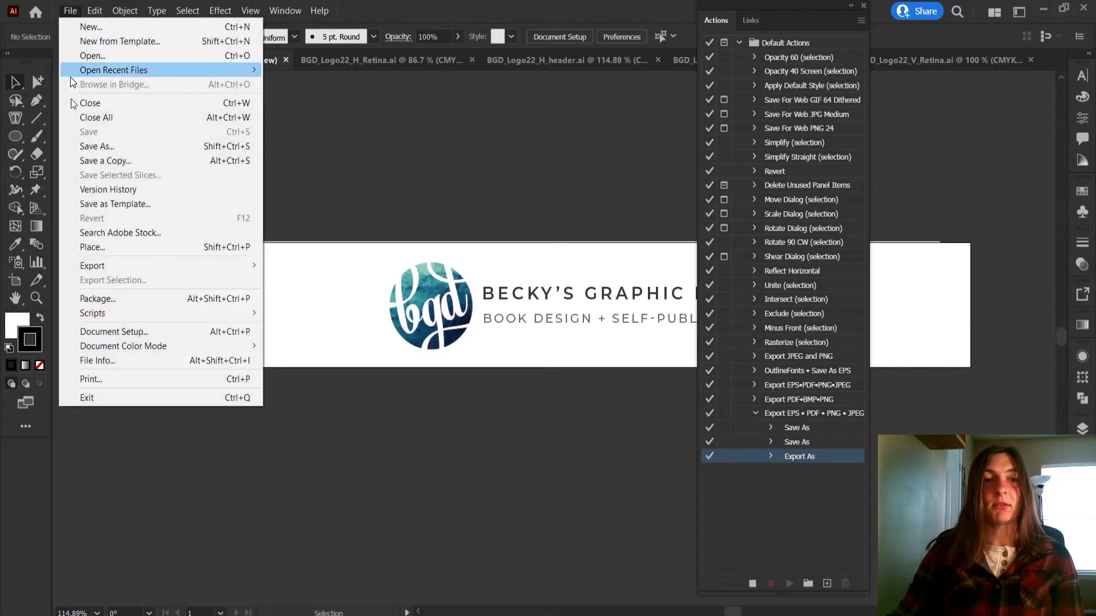
pyautogui.moveTo(104, 266)
pyautogui.click(292, 280)
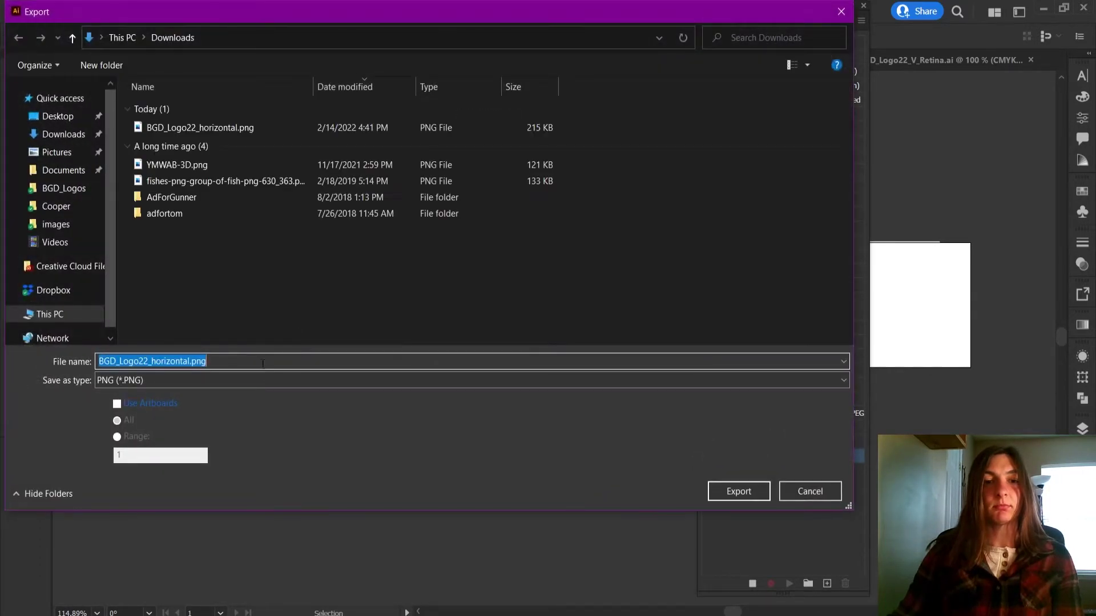
pyautogui.click(253, 380)
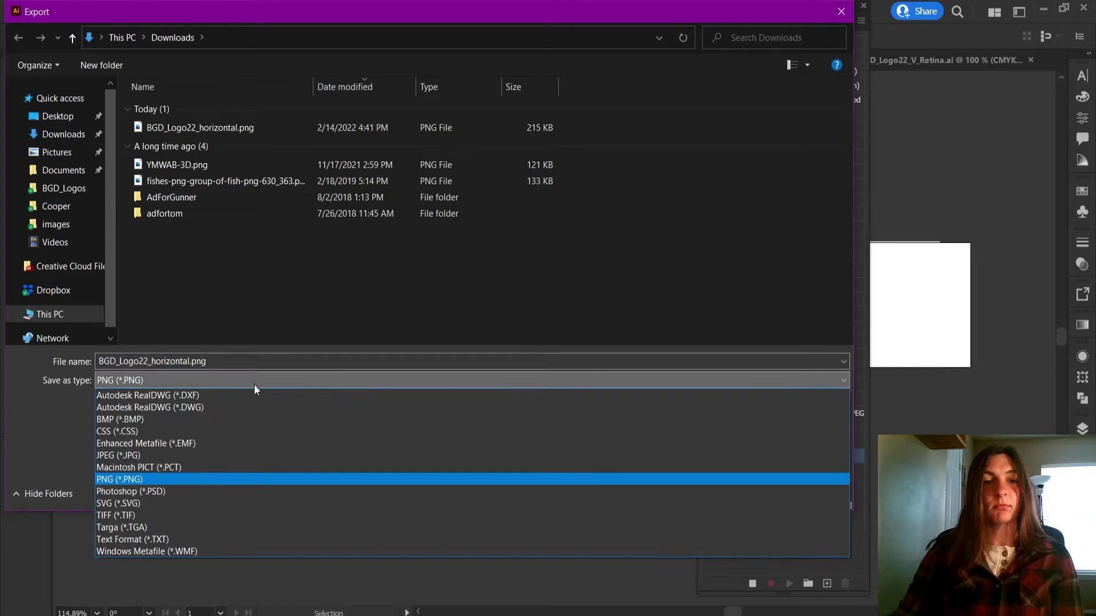
pyautogui.click(238, 452)
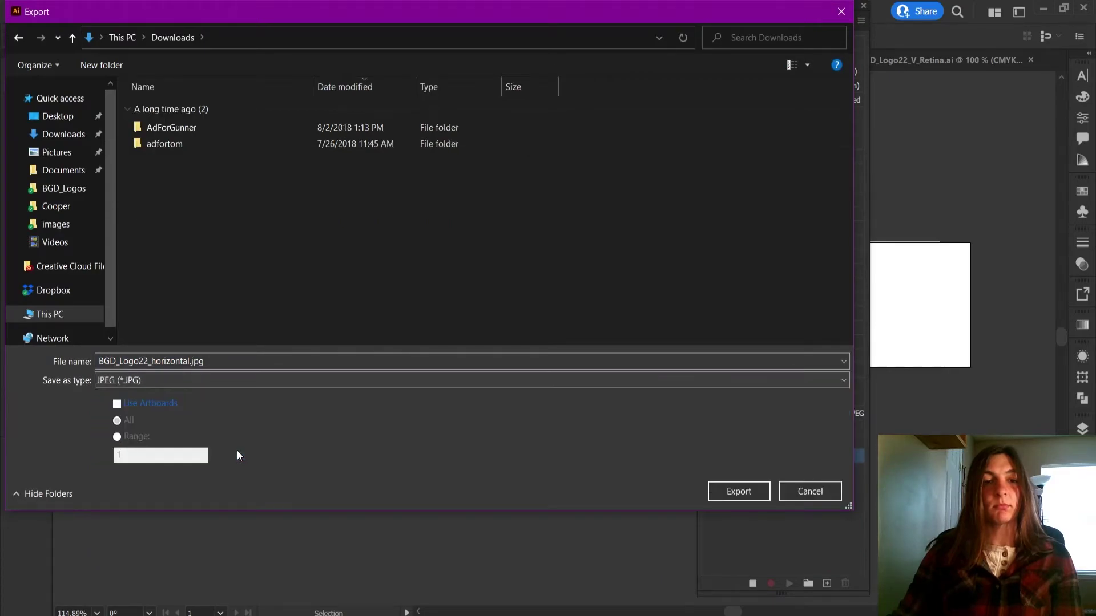
pyautogui.click(157, 402)
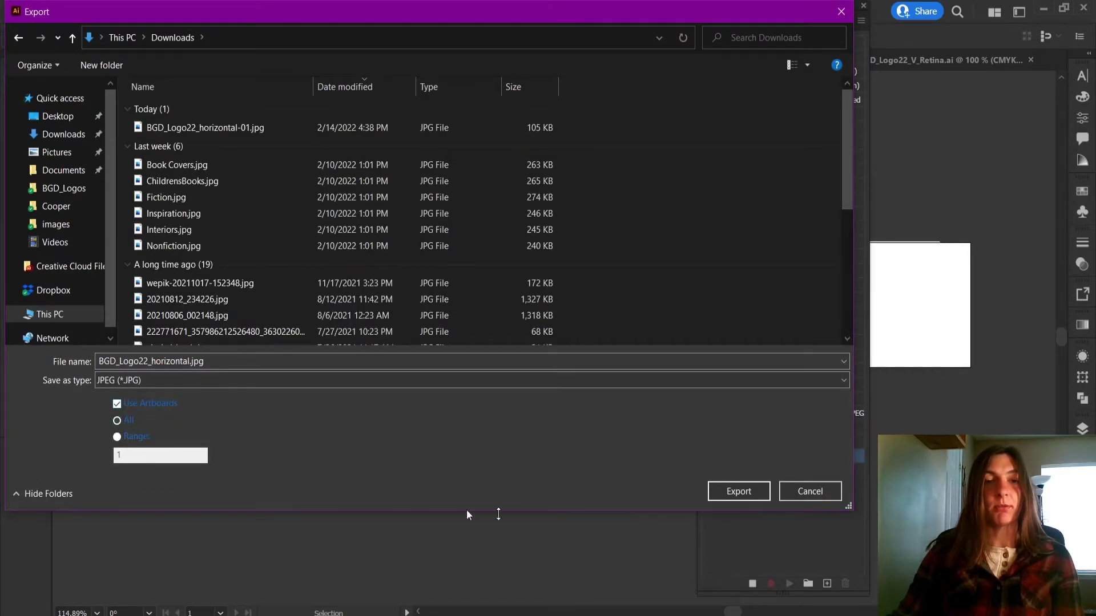
pyautogui.click(739, 492)
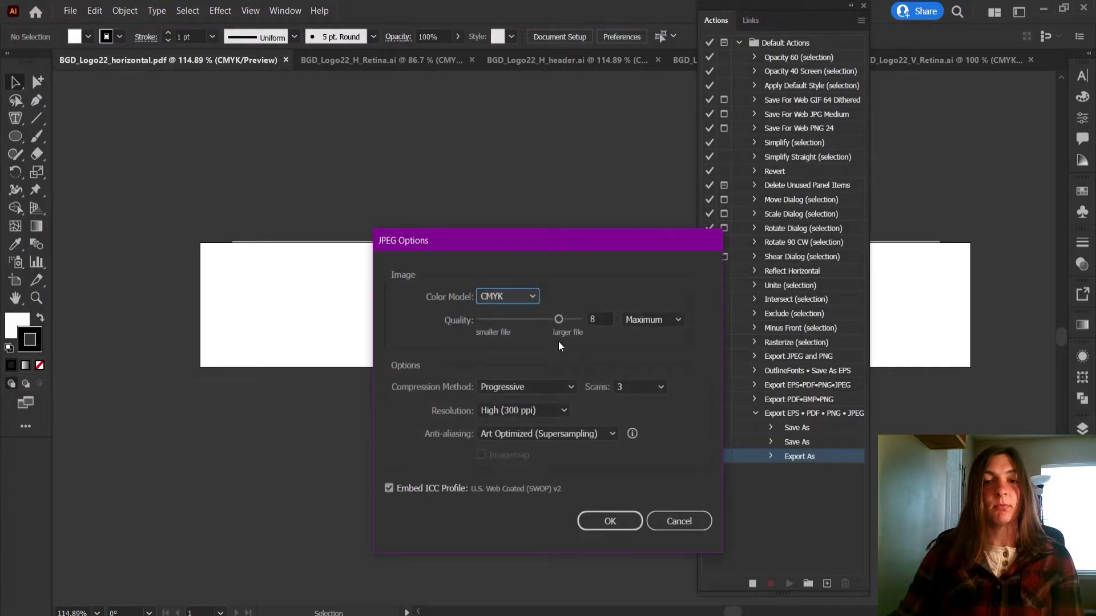
pyautogui.click(518, 295)
pyautogui.click(519, 312)
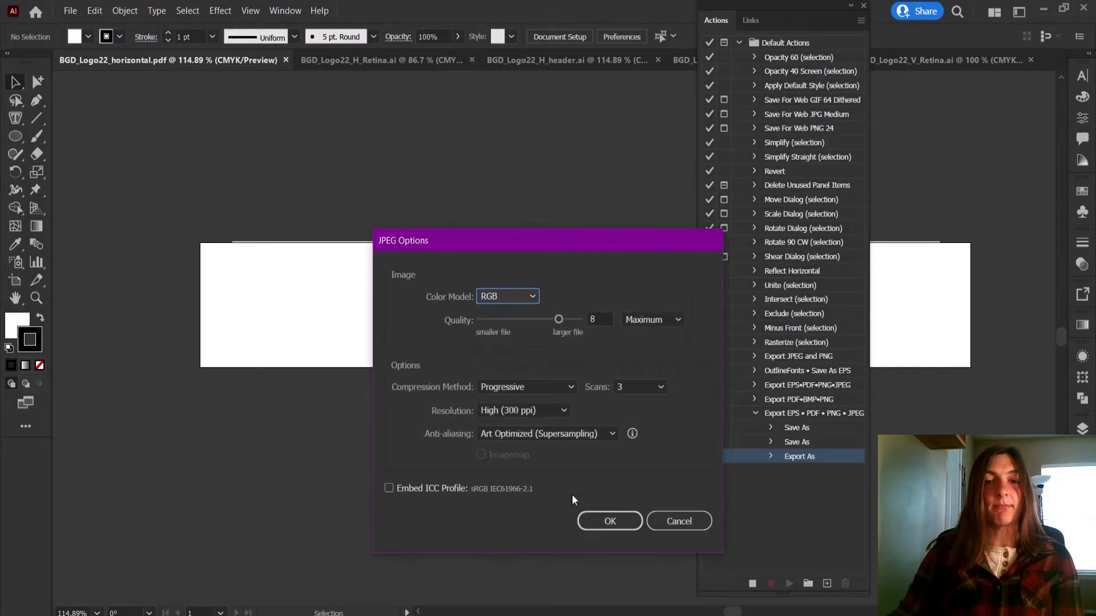
pyautogui.click(608, 521)
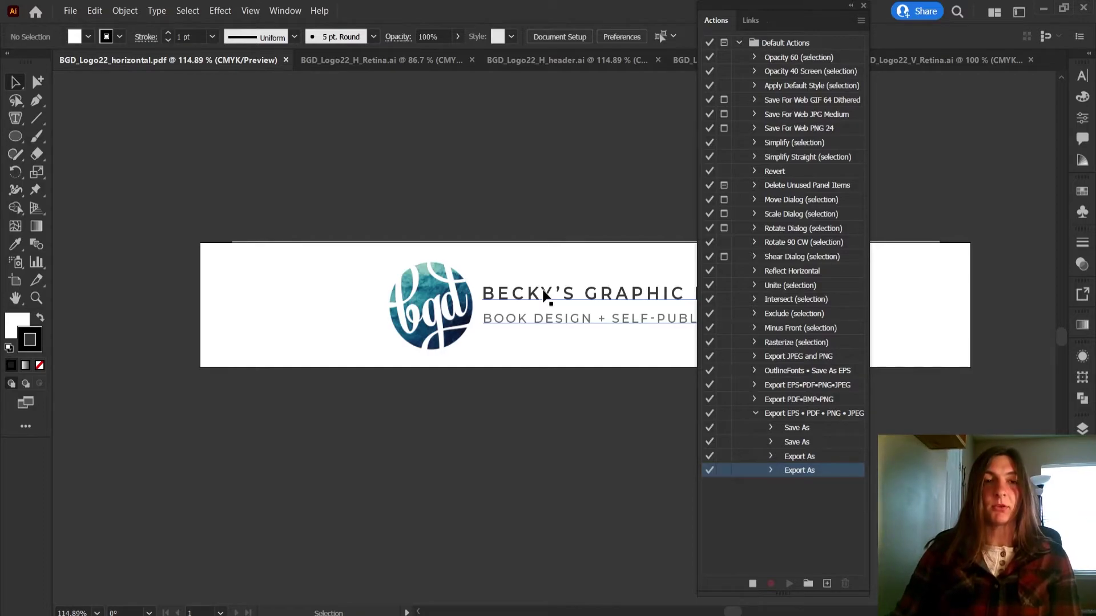
# Record closing the logo document as the action's final command and stop recording
pyautogui.click(72, 10)
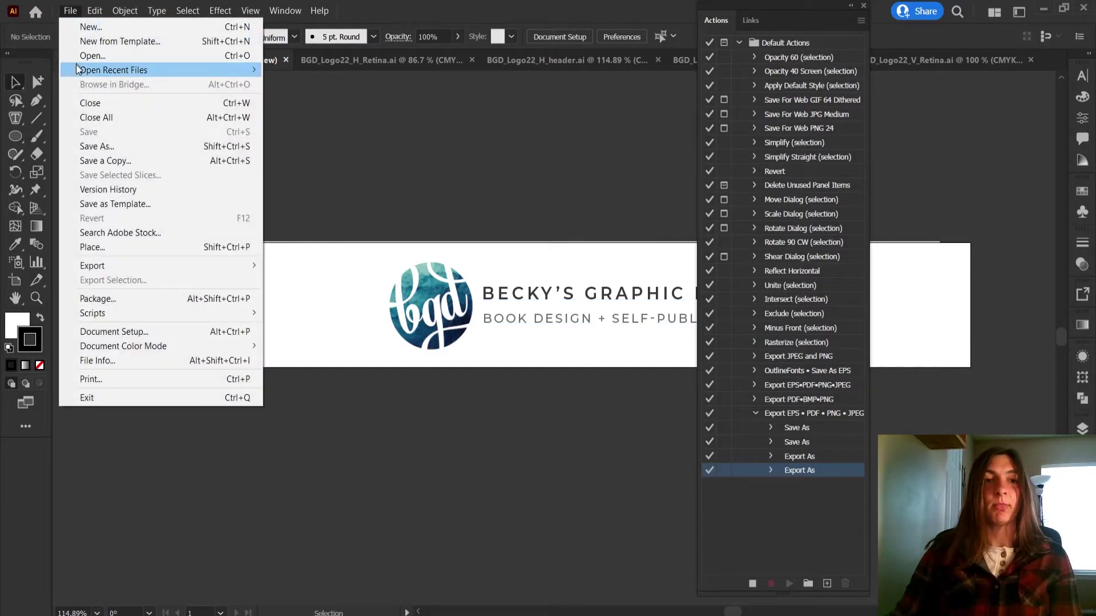
pyautogui.click(90, 103)
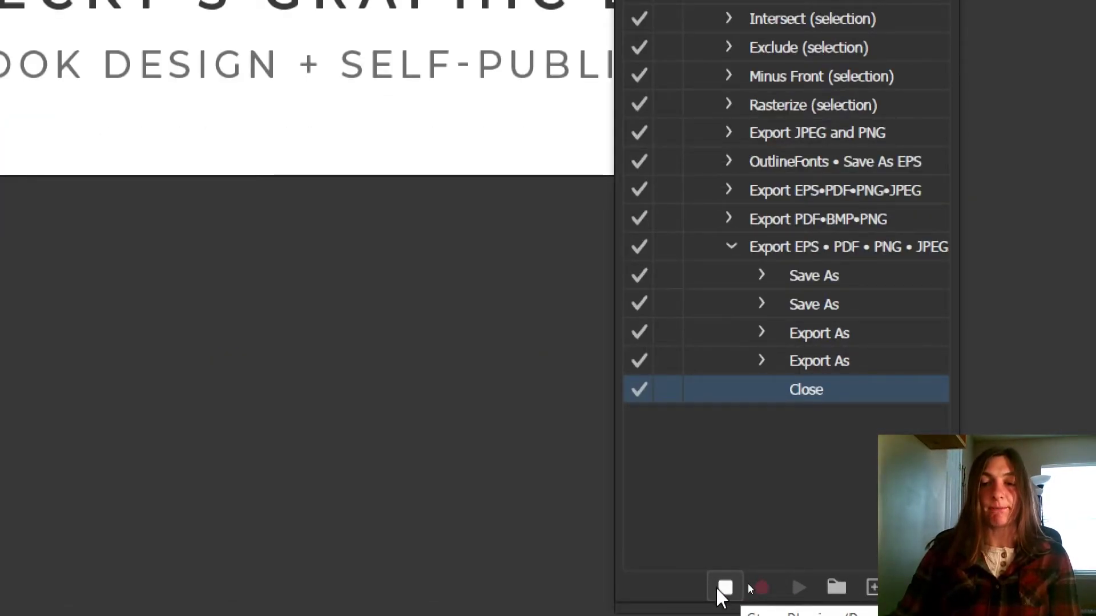
pyautogui.click(719, 589)
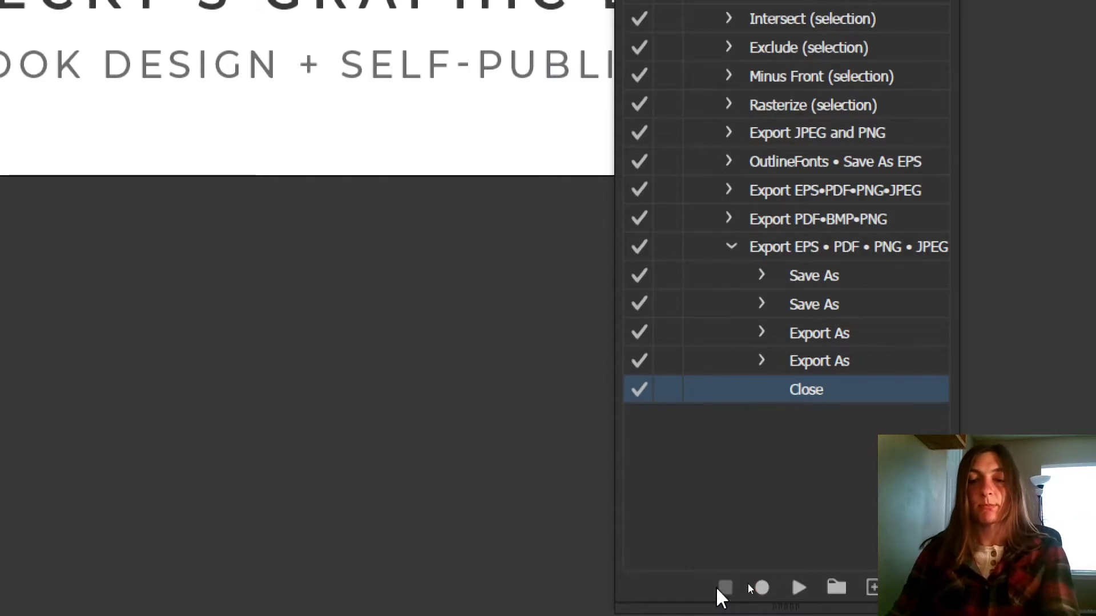
pyautogui.click(762, 276)
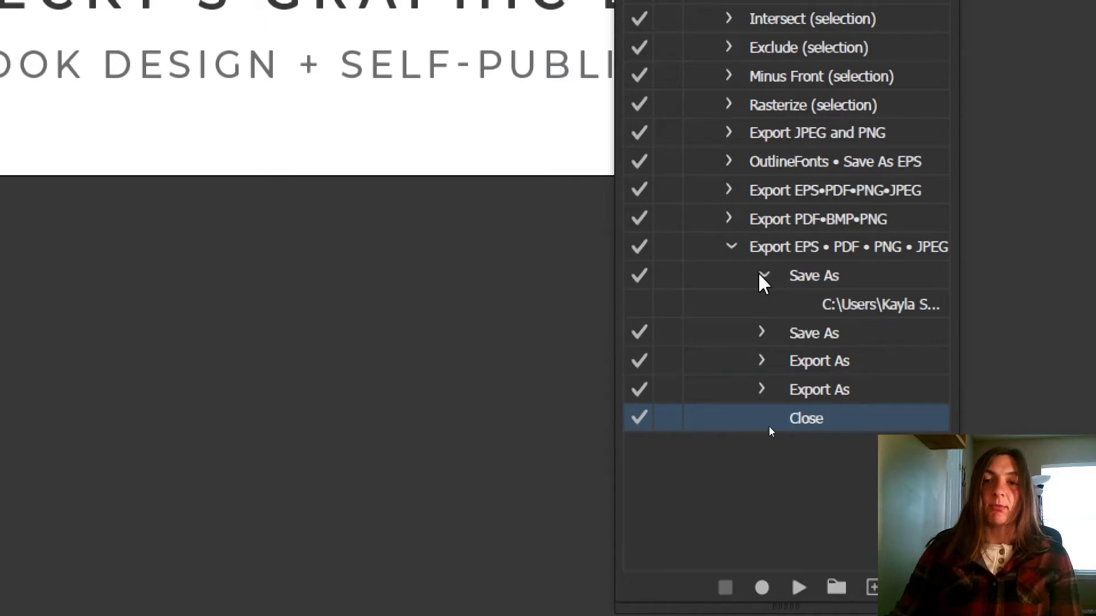
pyautogui.click(834, 304)
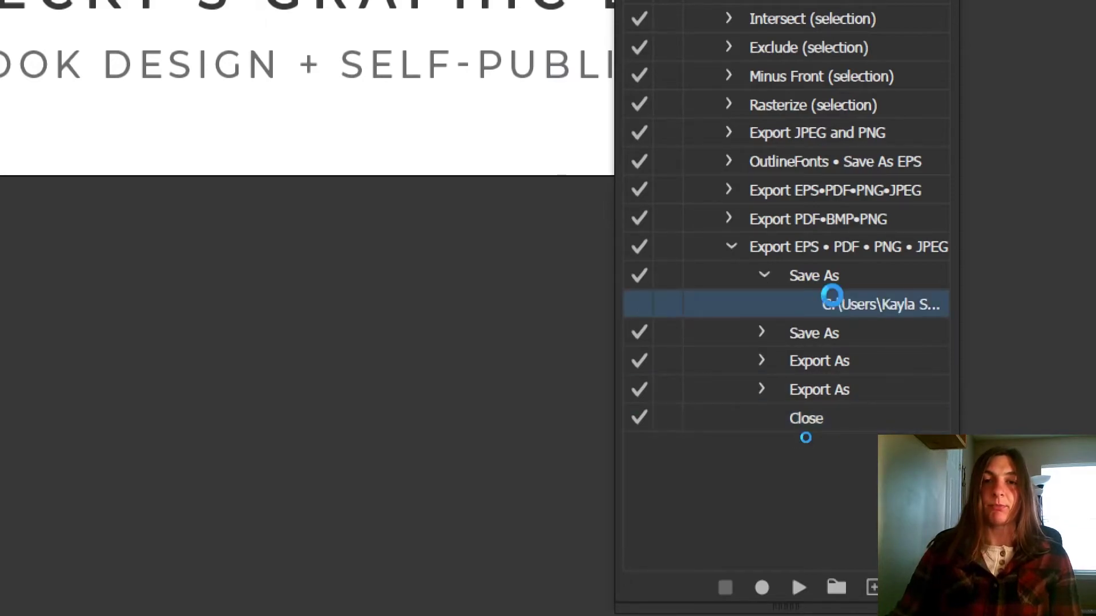
pyautogui.doubleClick(833, 304)
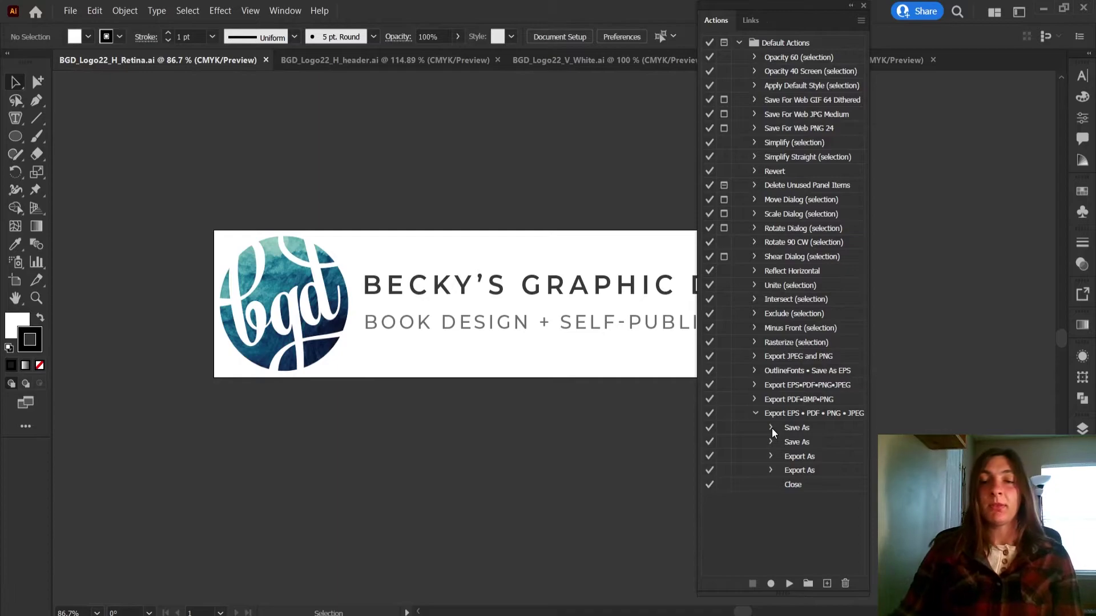
# Redirect the action's first Save As command to Desktop > AI Export Location, saving BGD_Logo22_H_Retina.eps and accepting the EPS options
pyautogui.click(772, 428)
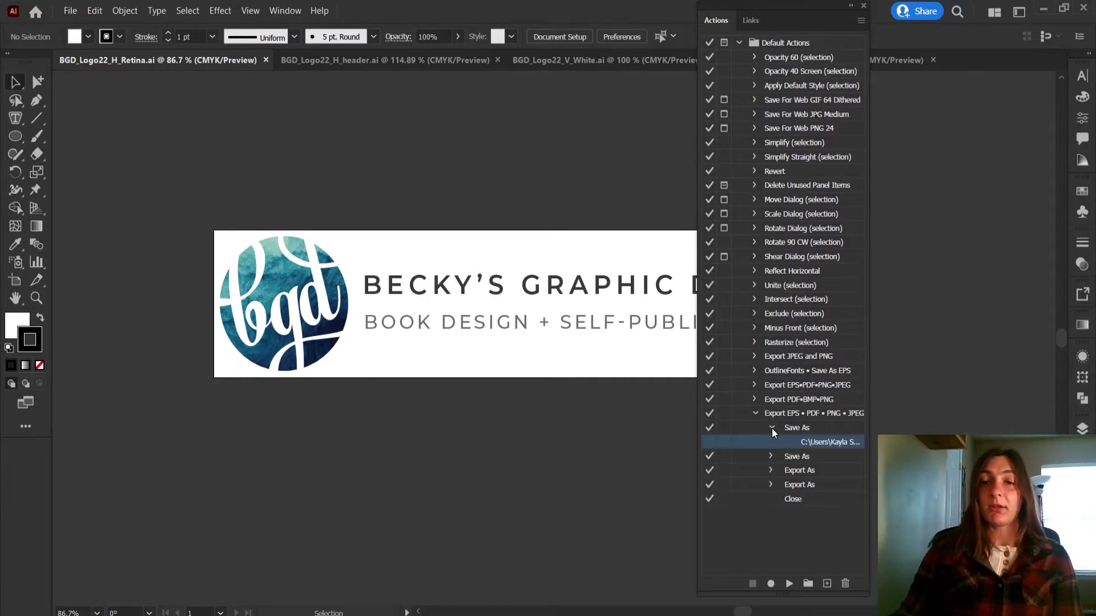
pyautogui.doubleClick(822, 443)
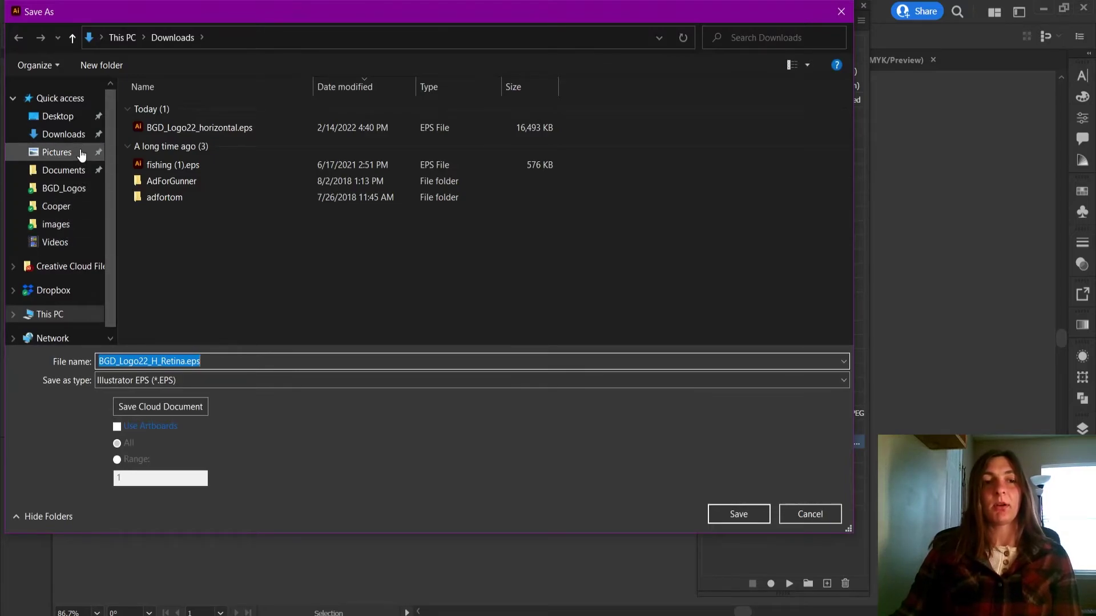
pyautogui.scroll(-1, 56, 303)
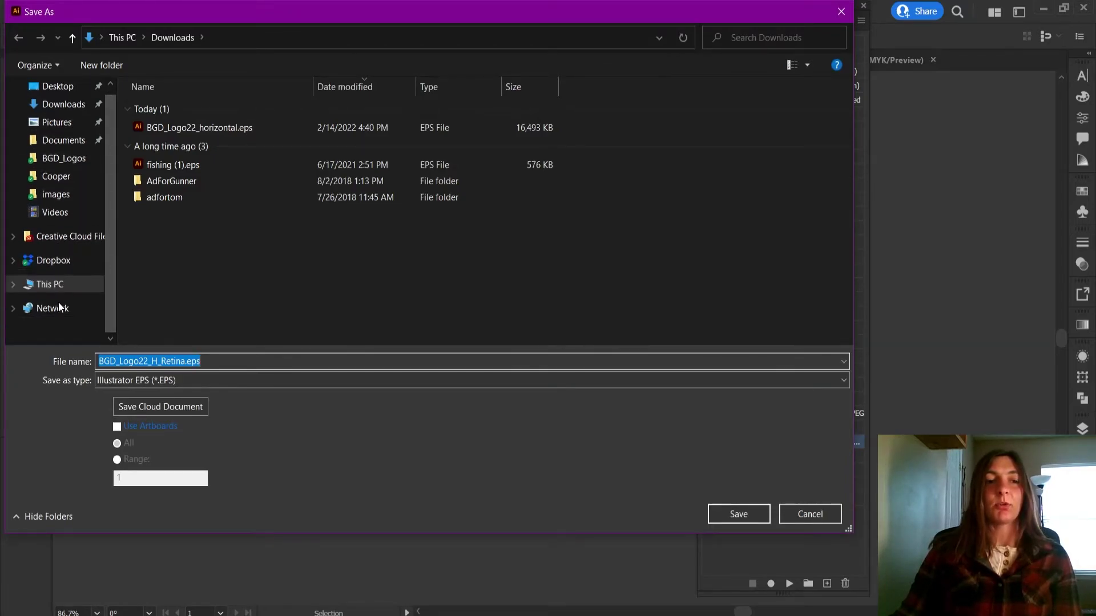
pyautogui.scroll(1, 59, 307)
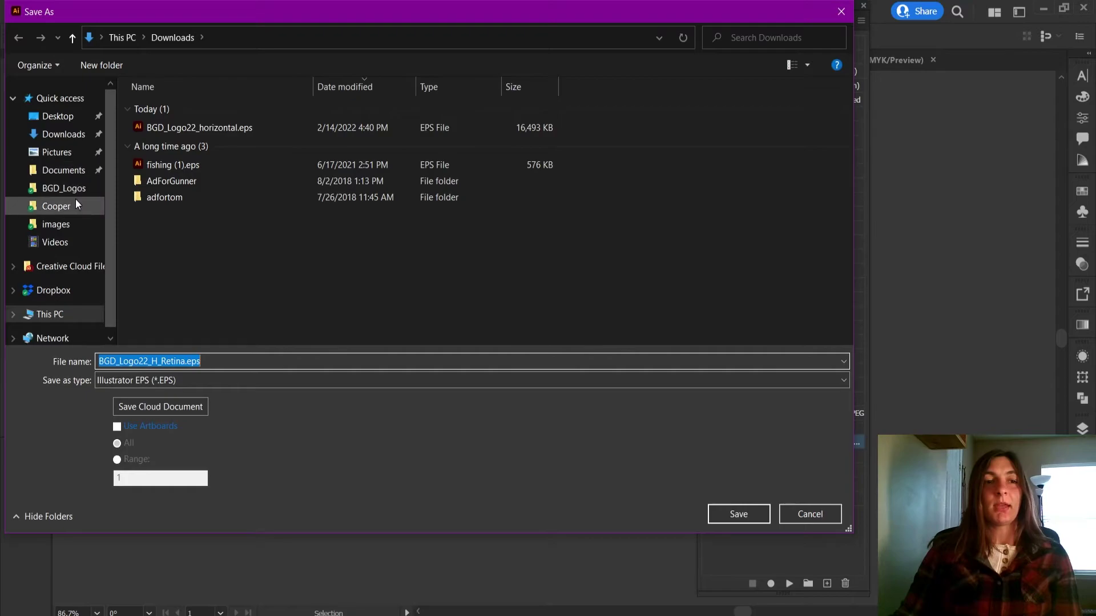
pyautogui.click(68, 117)
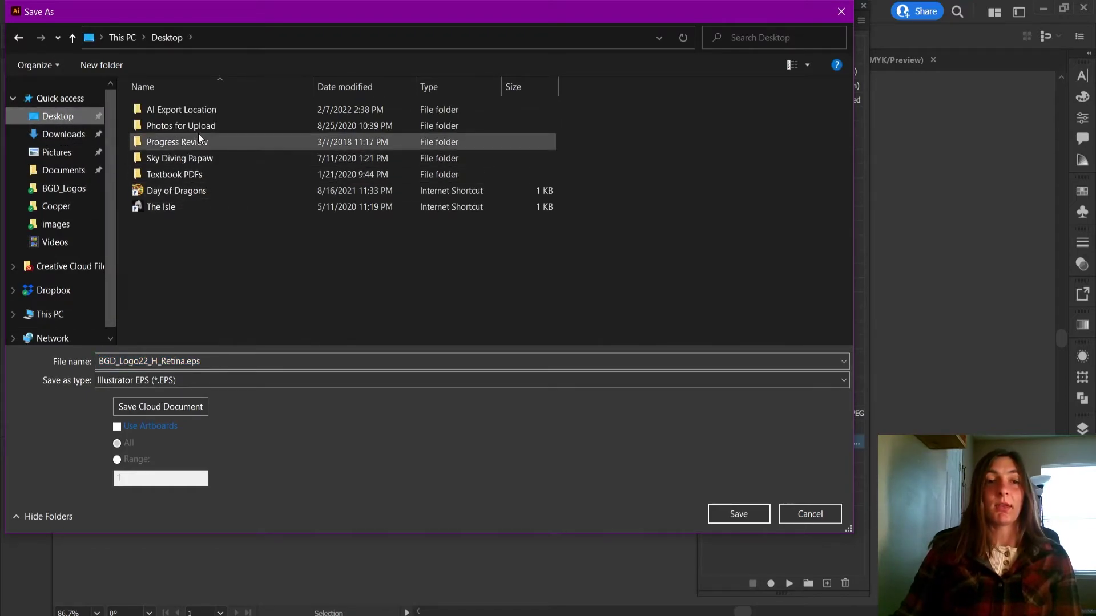
pyautogui.click(201, 111)
pyautogui.doubleClick(201, 112)
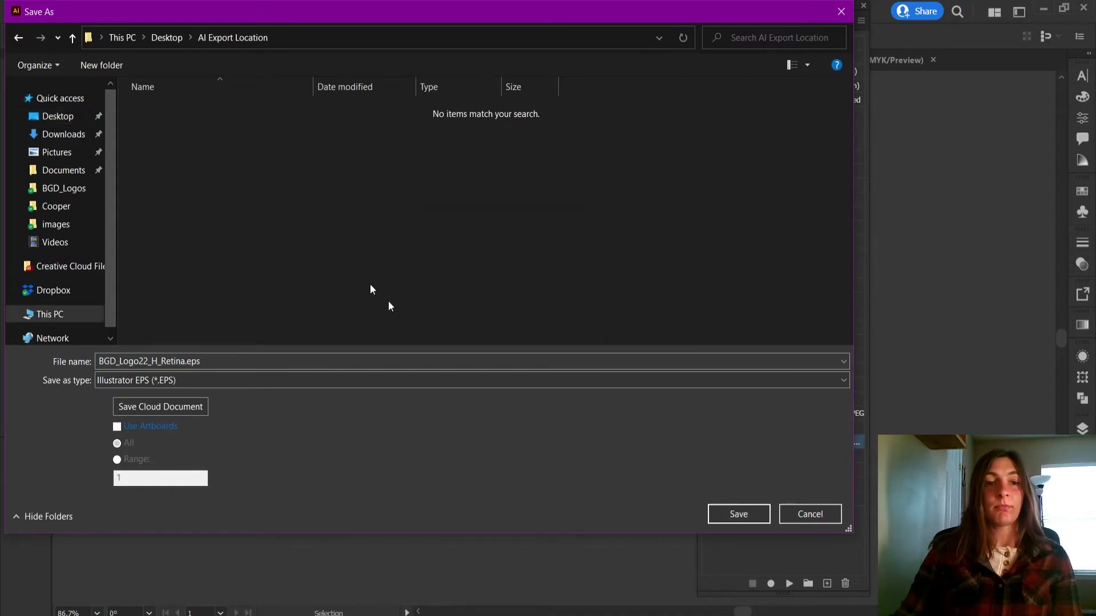
pyautogui.click(739, 512)
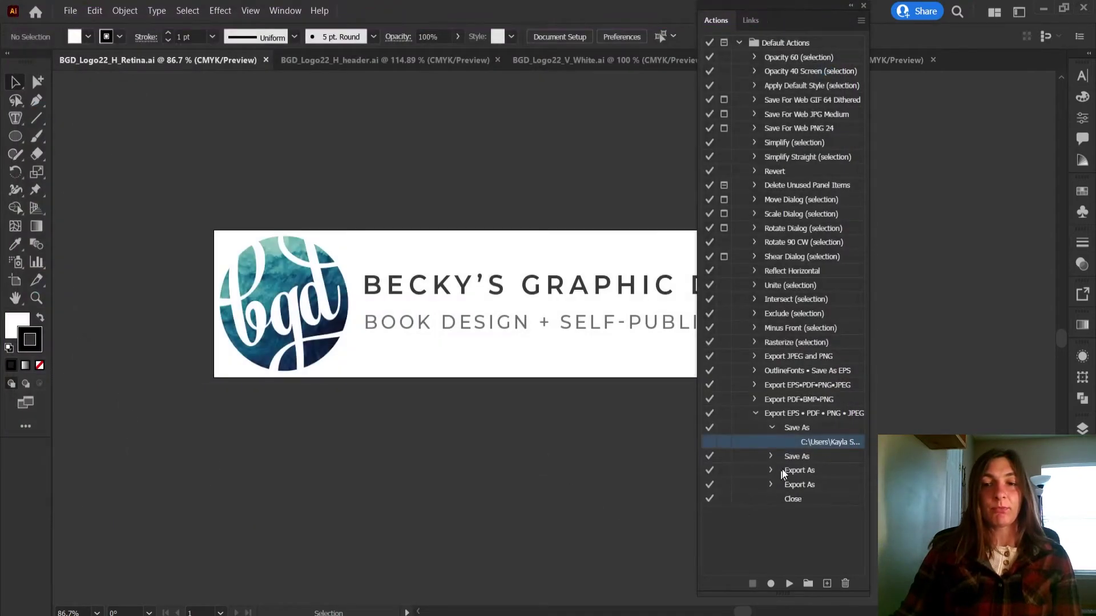
pyautogui.click(635, 530)
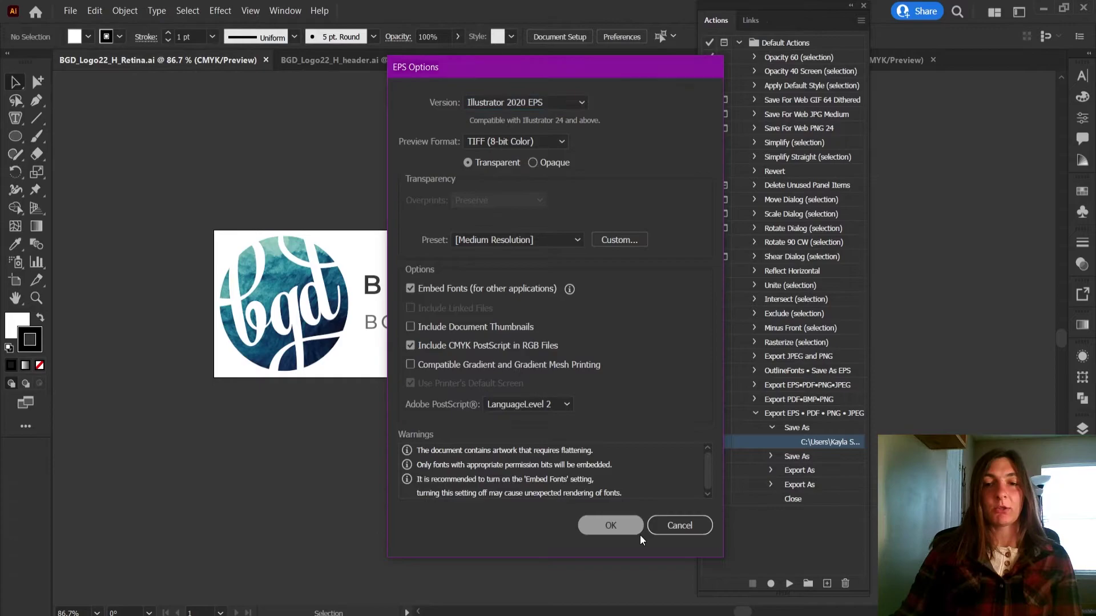
pyautogui.click(772, 428)
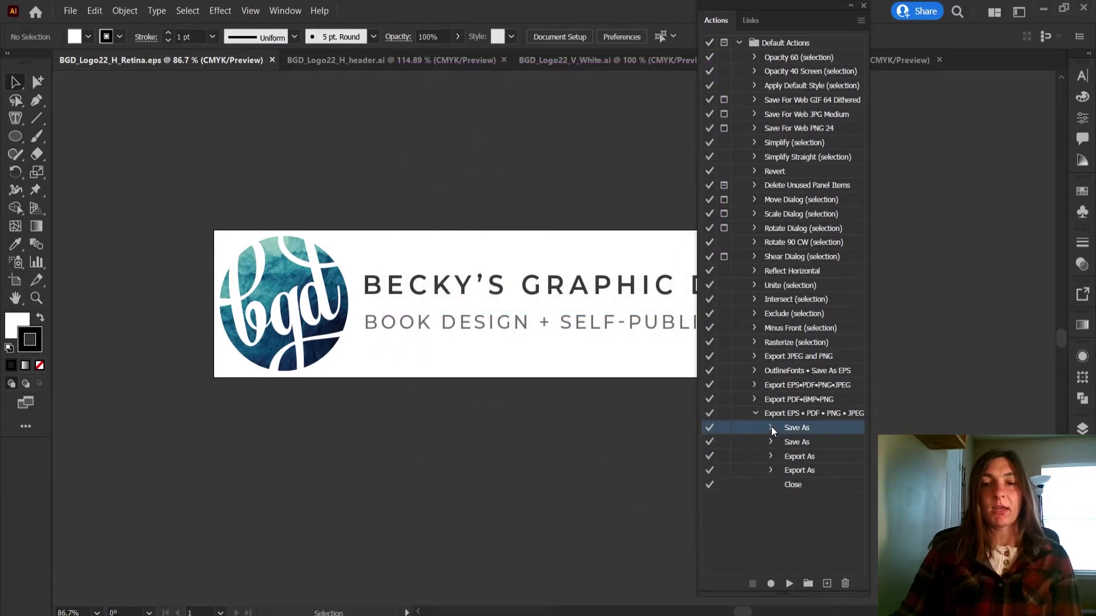
pyautogui.click(772, 428)
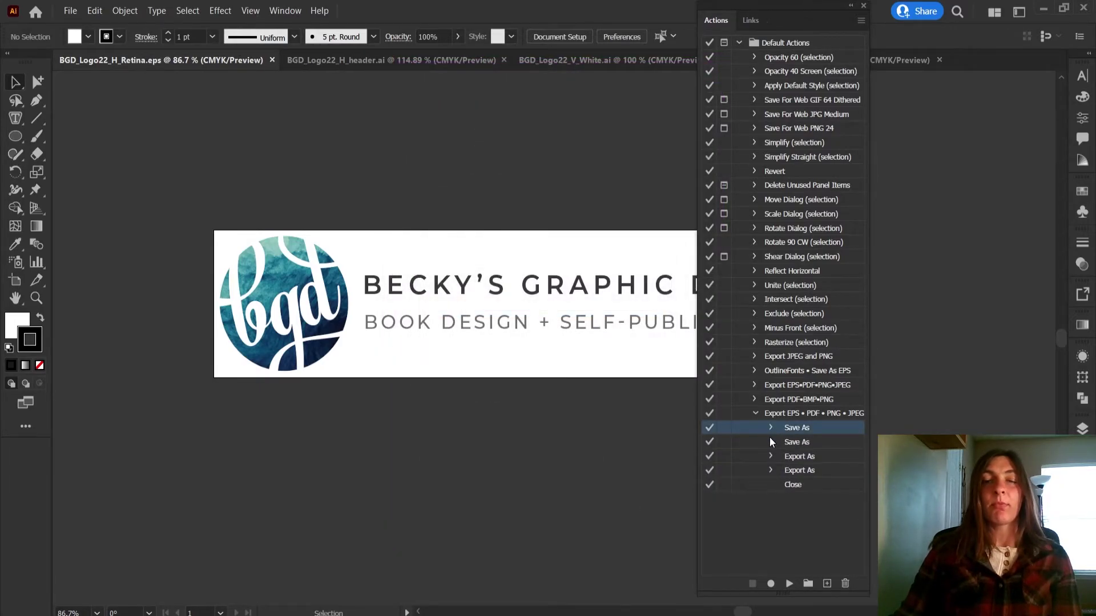
# Redirect the action's second Save As command to Desktop > AI Export Location, saving BGD_Logo22_H_Retina.pdf
pyautogui.click(770, 441)
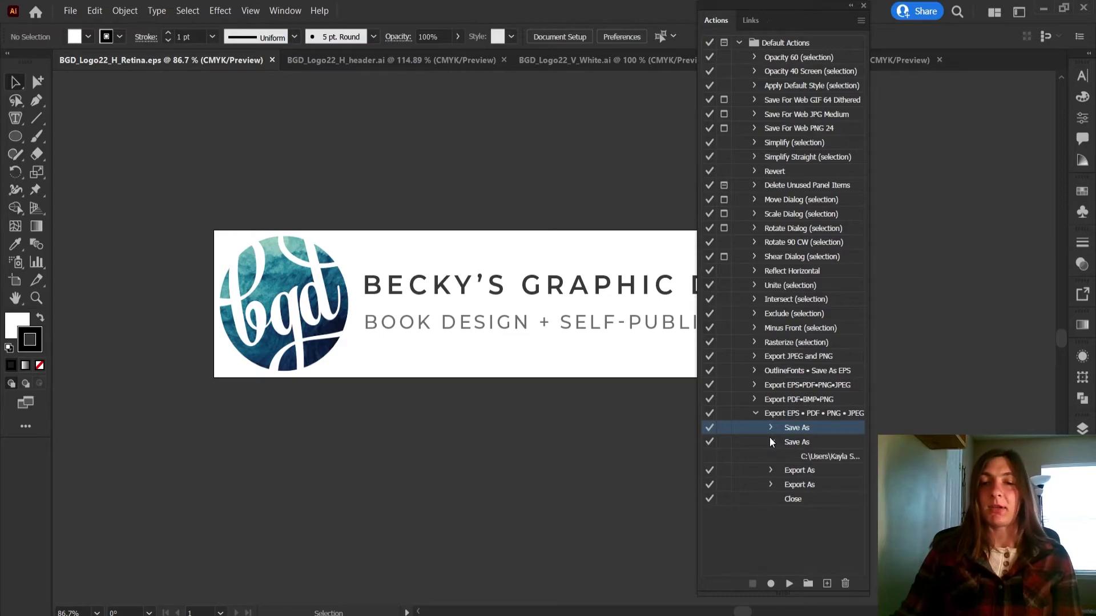
pyautogui.doubleClick(806, 457)
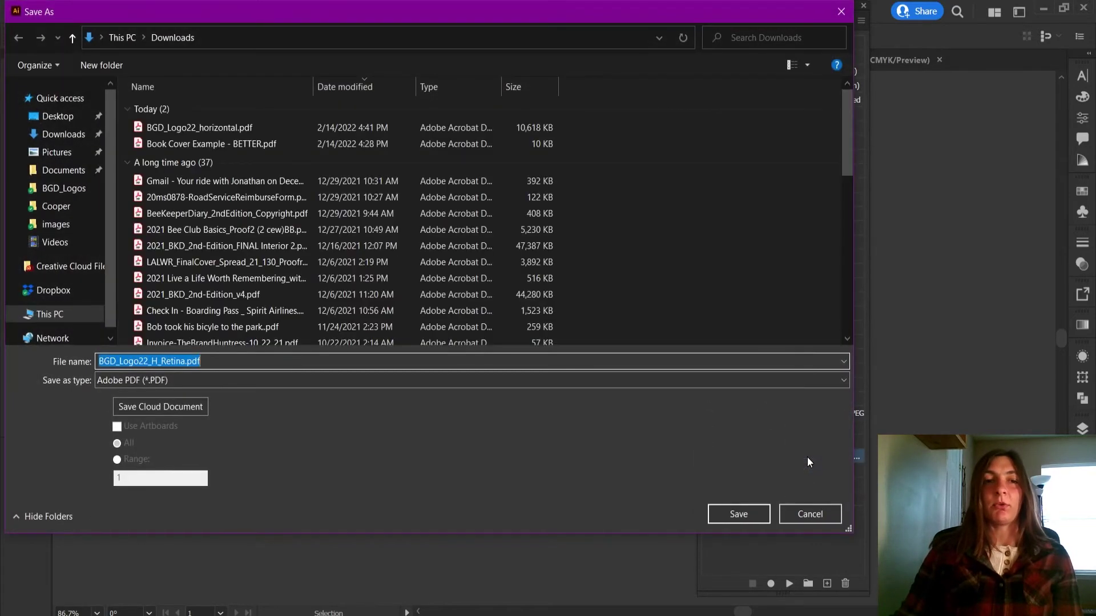
pyautogui.click(35, 117)
pyautogui.doubleClick(176, 106)
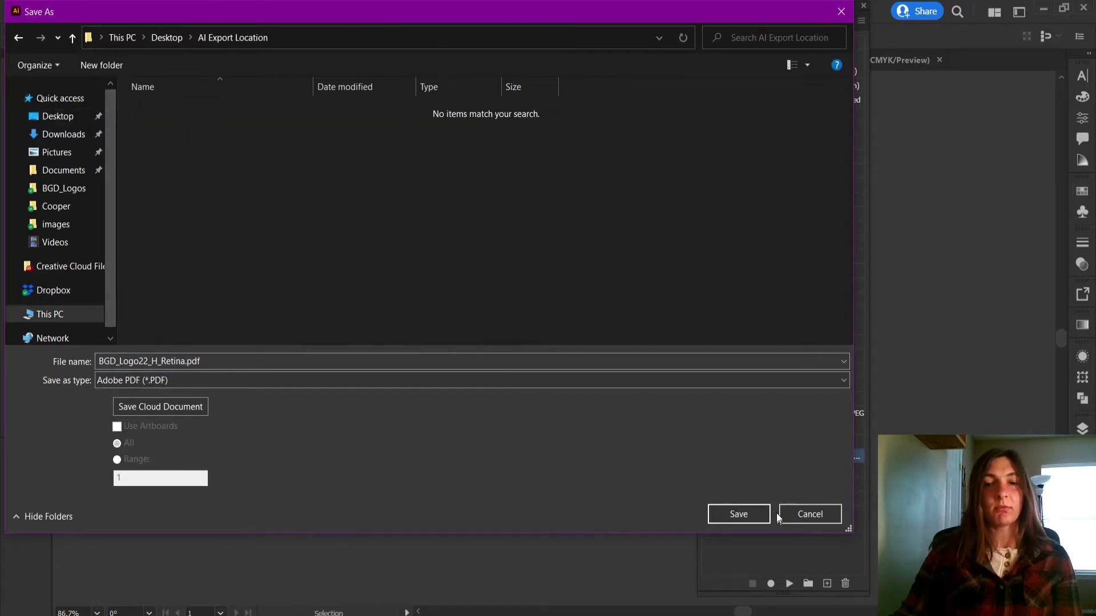
pyautogui.click(755, 510)
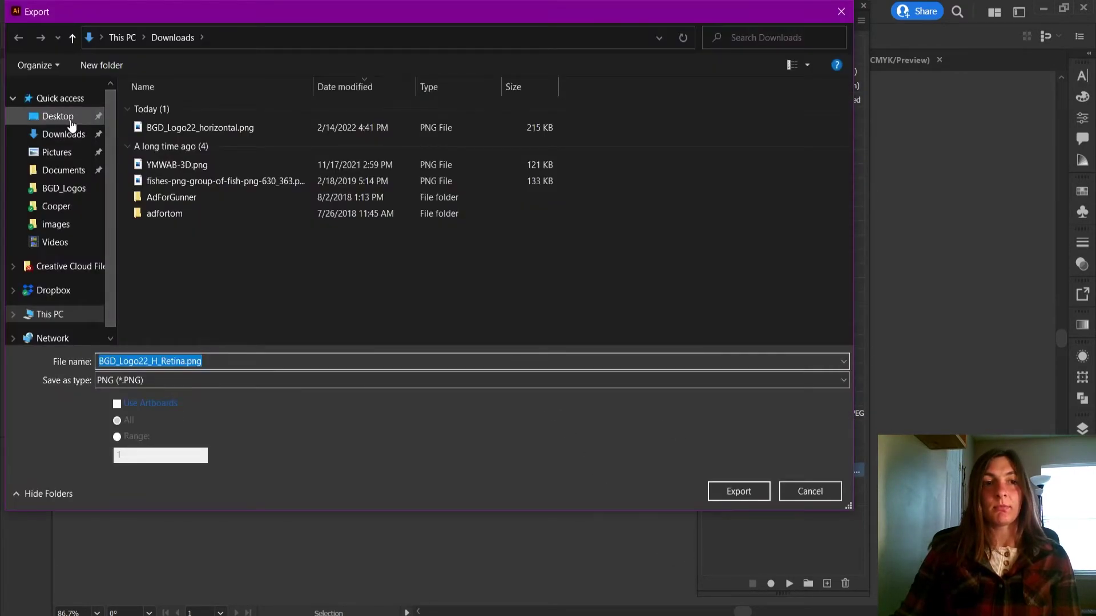
# Redirect the PNG Export As command to Desktop > AI Export Location, exporting BGD_Logo22_H_Retina.png at 300 ppi
pyautogui.click(71, 120)
pyautogui.doubleClick(176, 108)
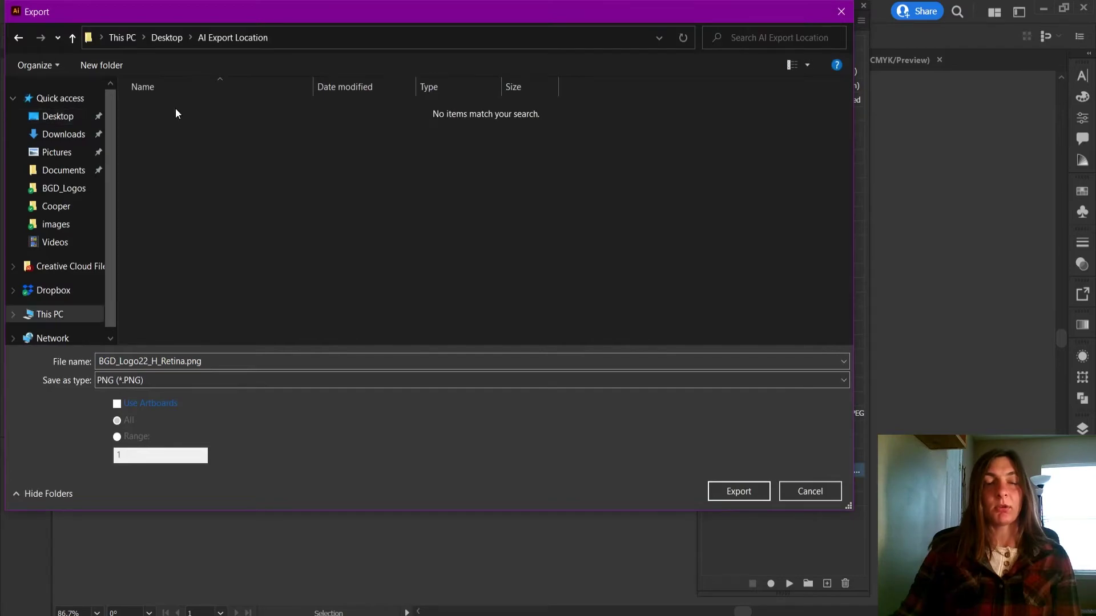
pyautogui.click(738, 492)
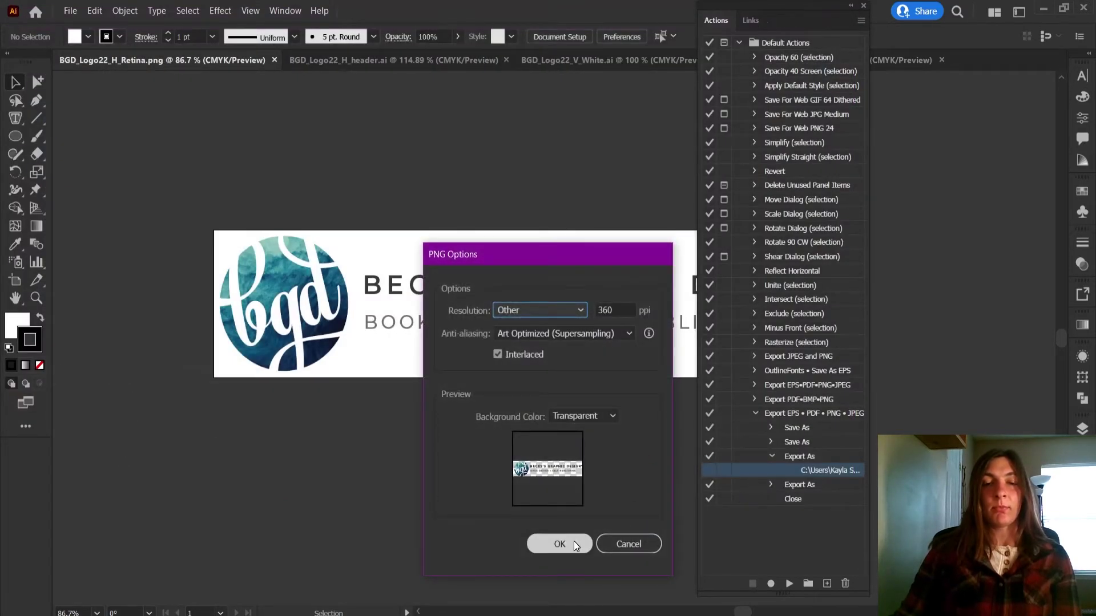
pyautogui.click(625, 311)
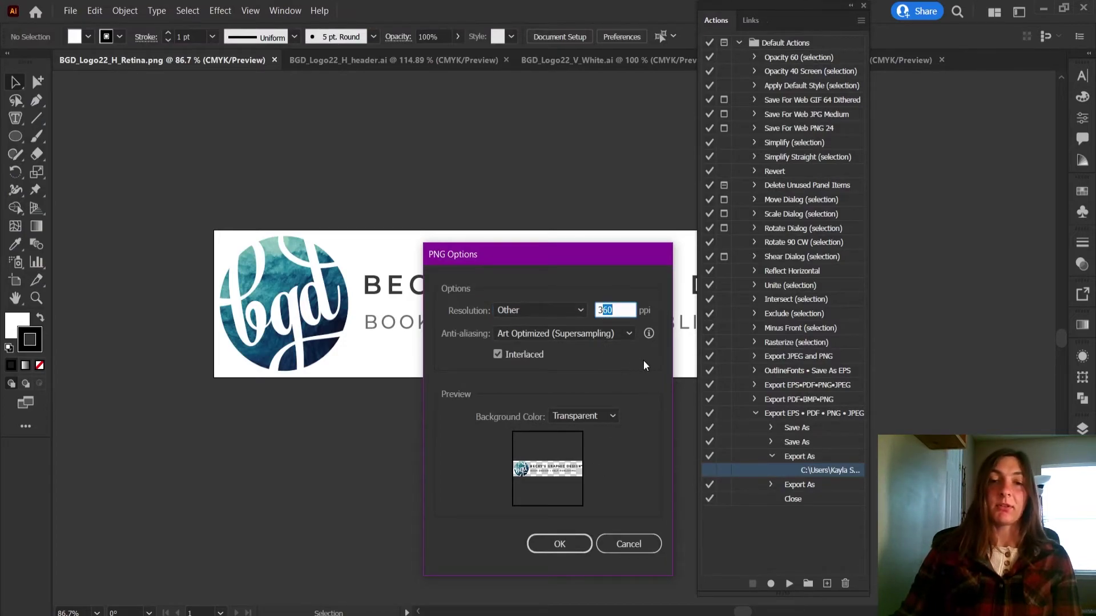
pyautogui.write('300')
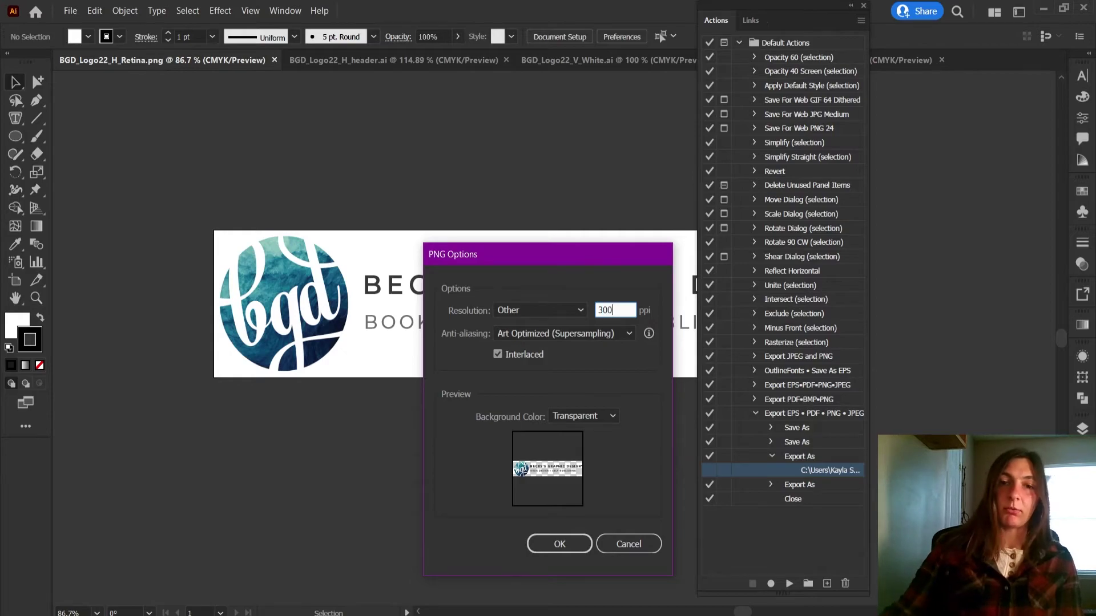
pyautogui.click(560, 544)
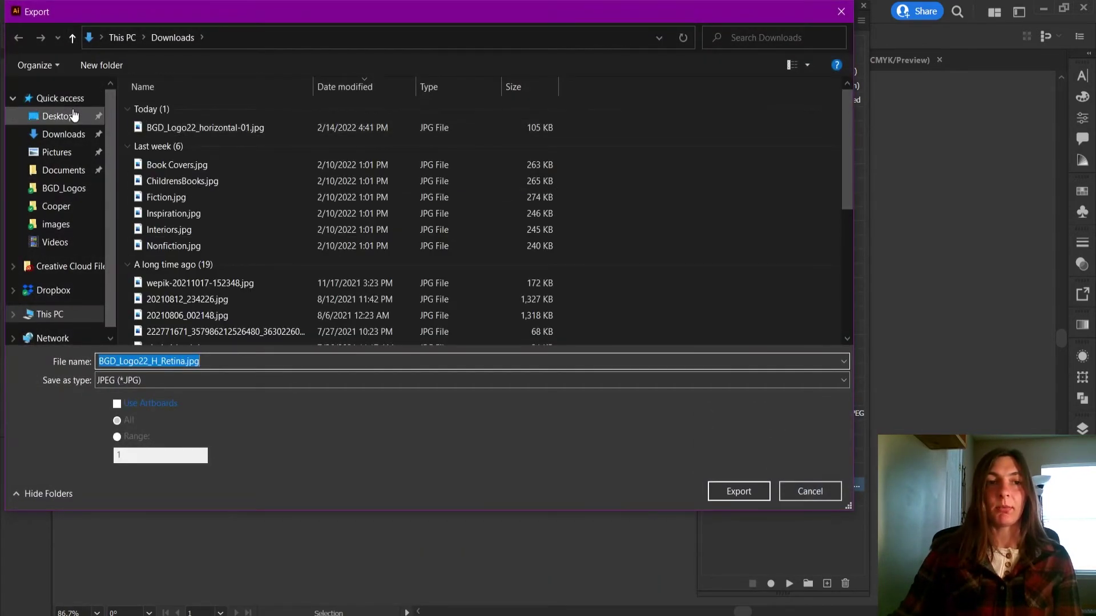
# Redirect the JPEG Export As command to Desktop > AI Export Location, exporting BGD_Logo22_H_Retina.jpg with the RGB color model at 300 ppi
pyautogui.click(73, 116)
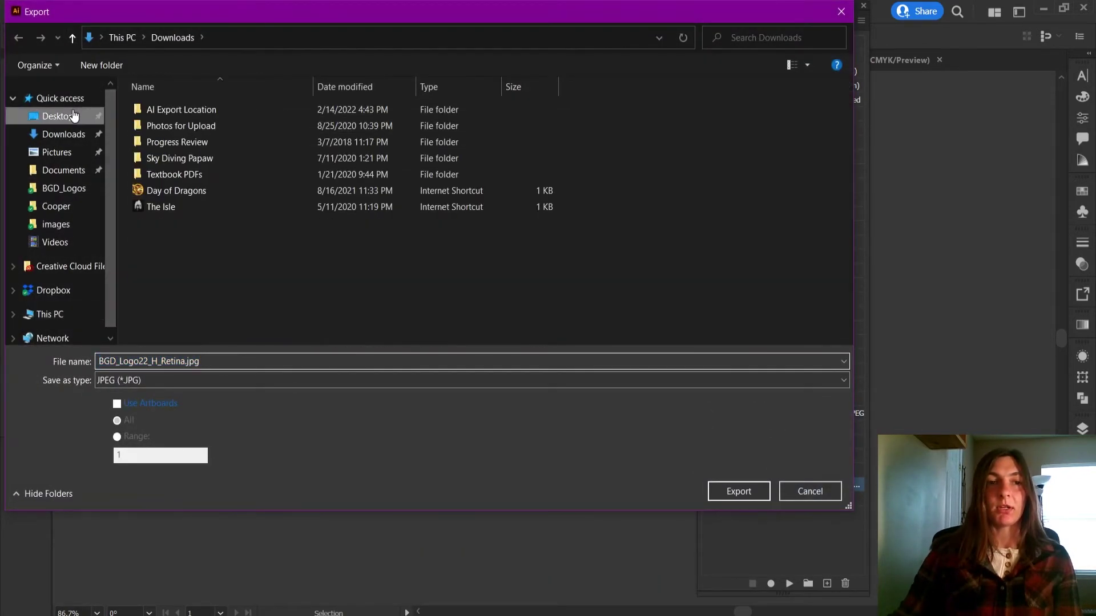
pyautogui.doubleClick(202, 108)
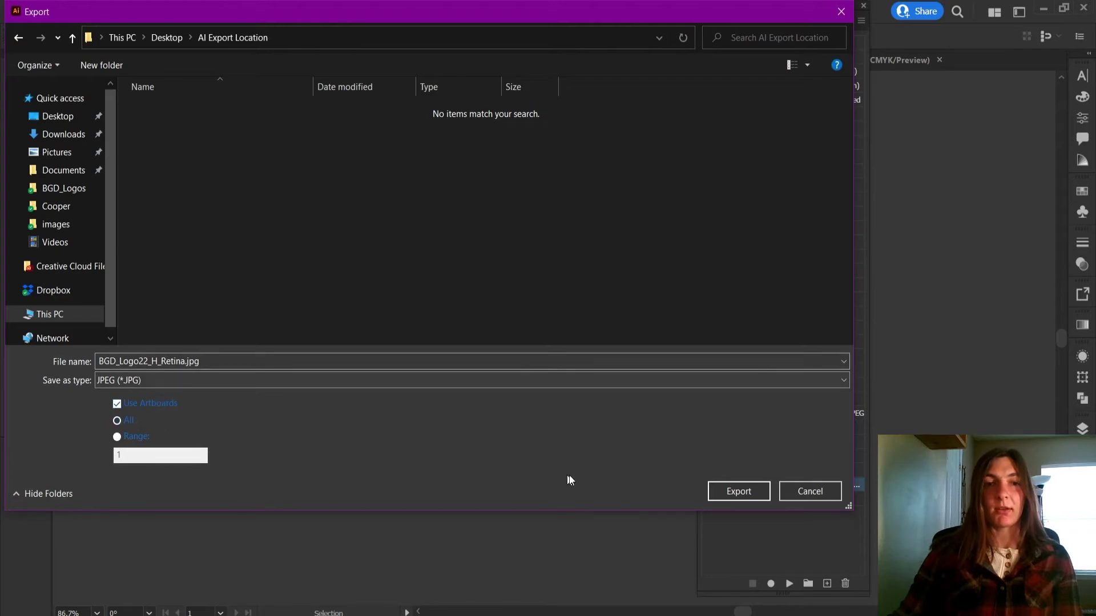
pyautogui.click(736, 492)
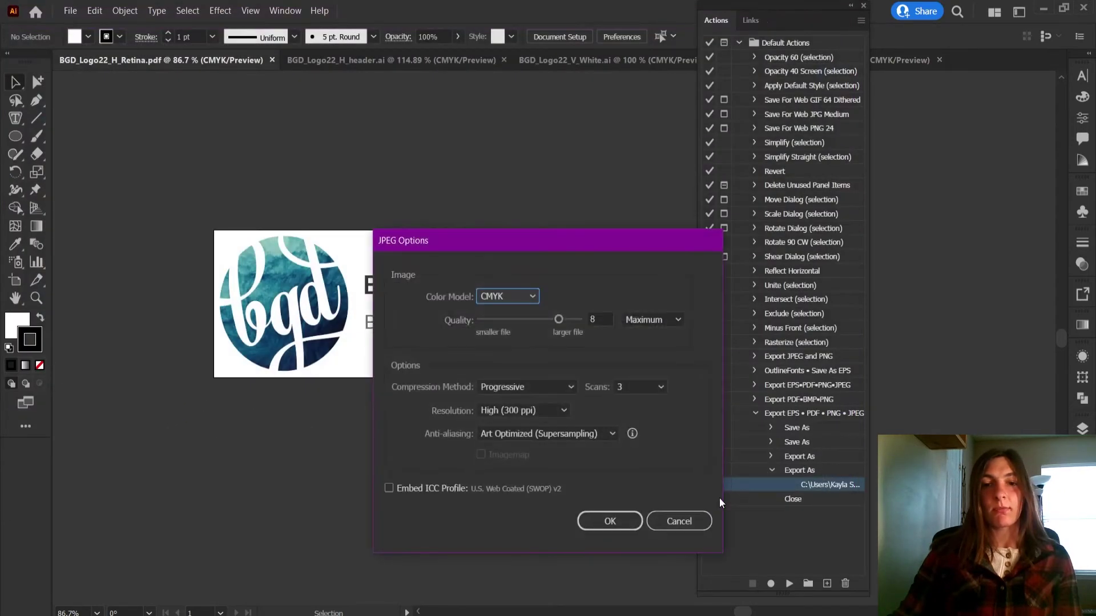
pyautogui.click(520, 295)
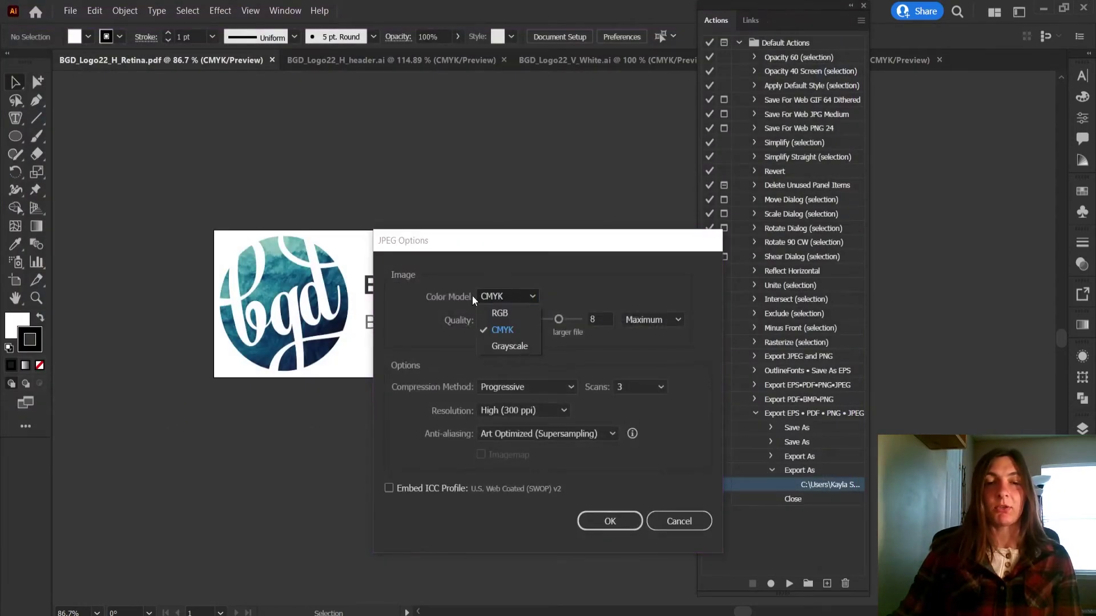
pyautogui.click(505, 314)
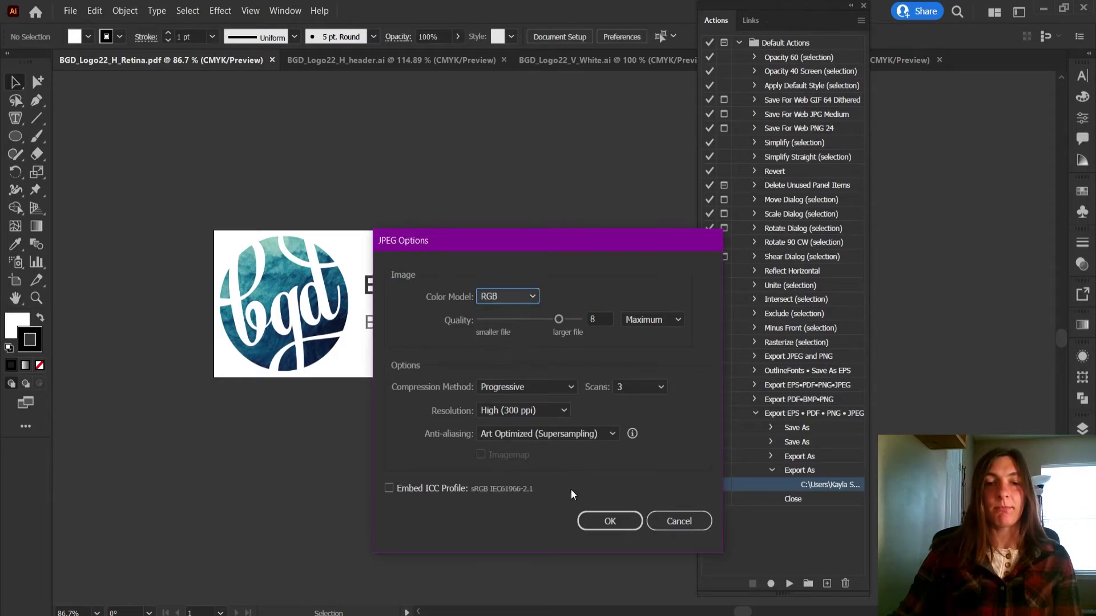
pyautogui.click(595, 514)
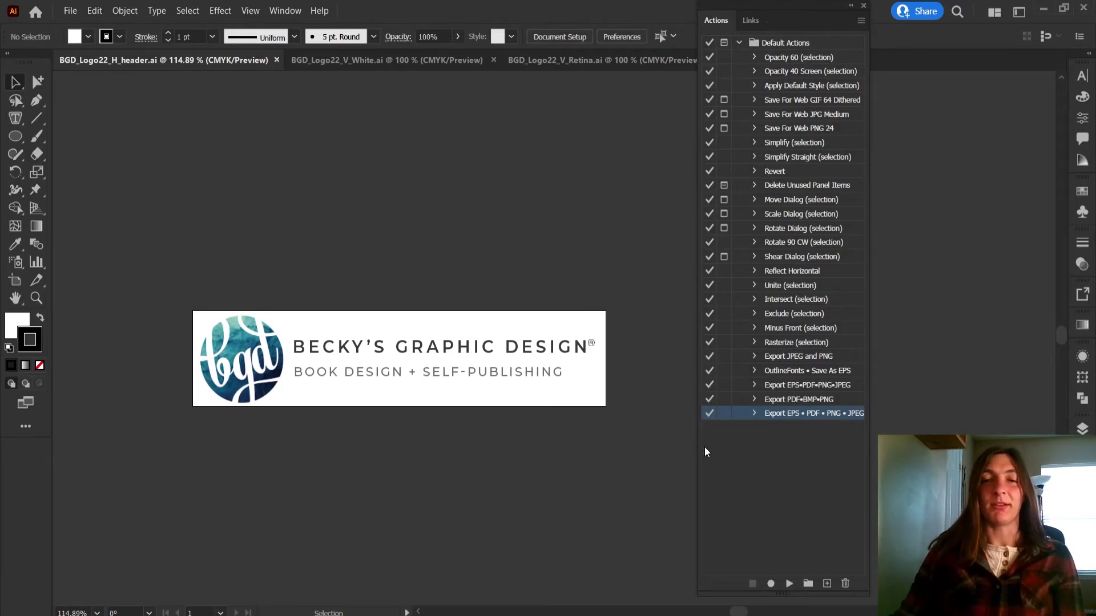
# Run the Export EPS • PDF • PNG • JPEG action on the three remaining open logos and review the files in AI Export Location using File Explorer
pyautogui.click(790, 581)
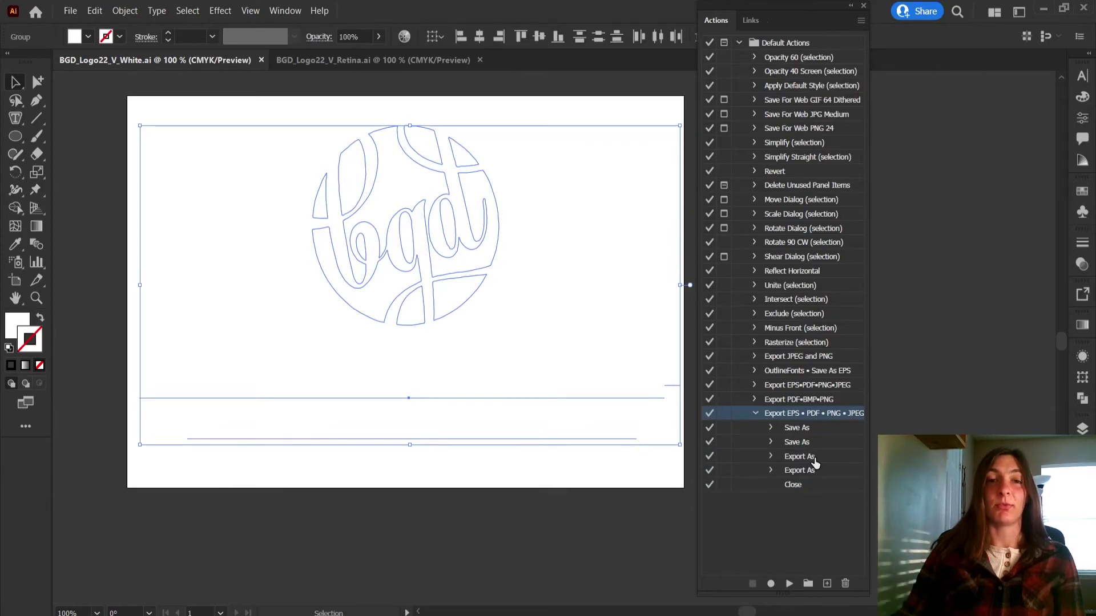
pyautogui.click(789, 584)
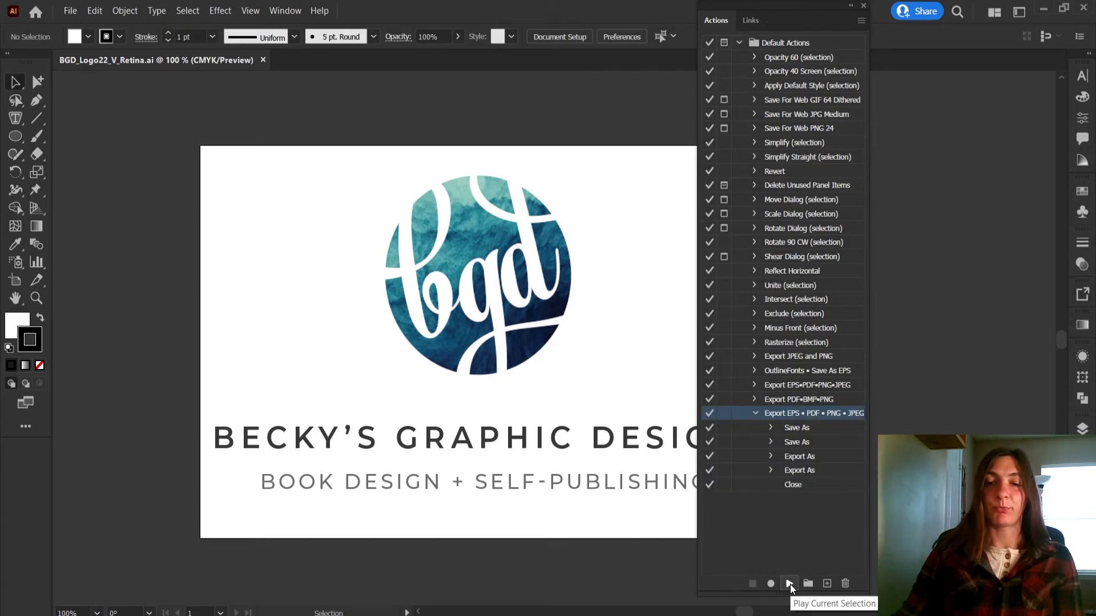
pyautogui.click(790, 583)
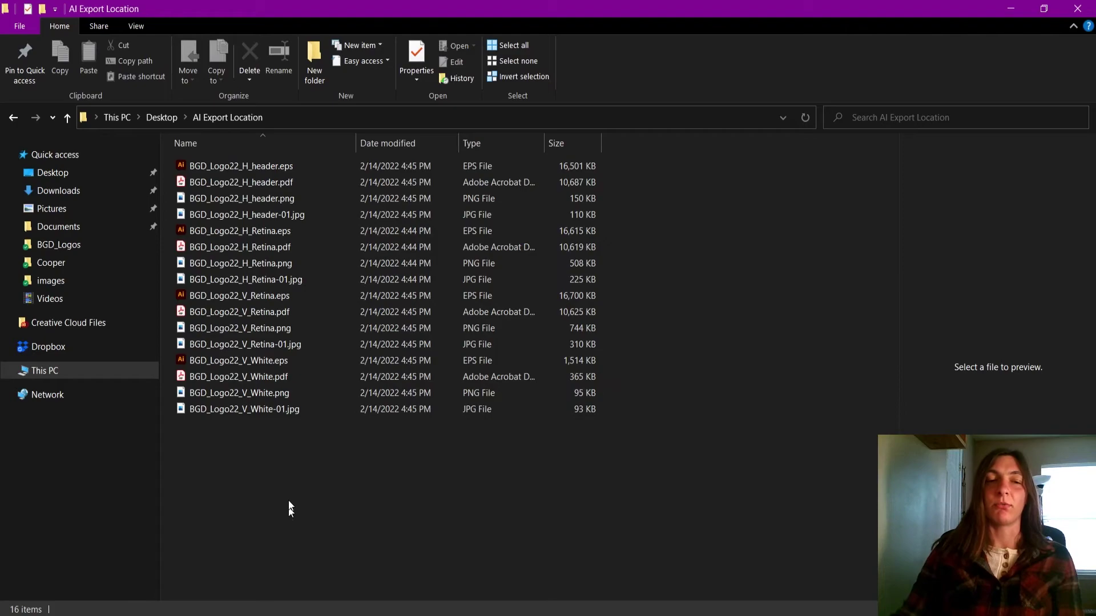
pyautogui.moveTo(289, 486); pyautogui.dragTo(273, 166)
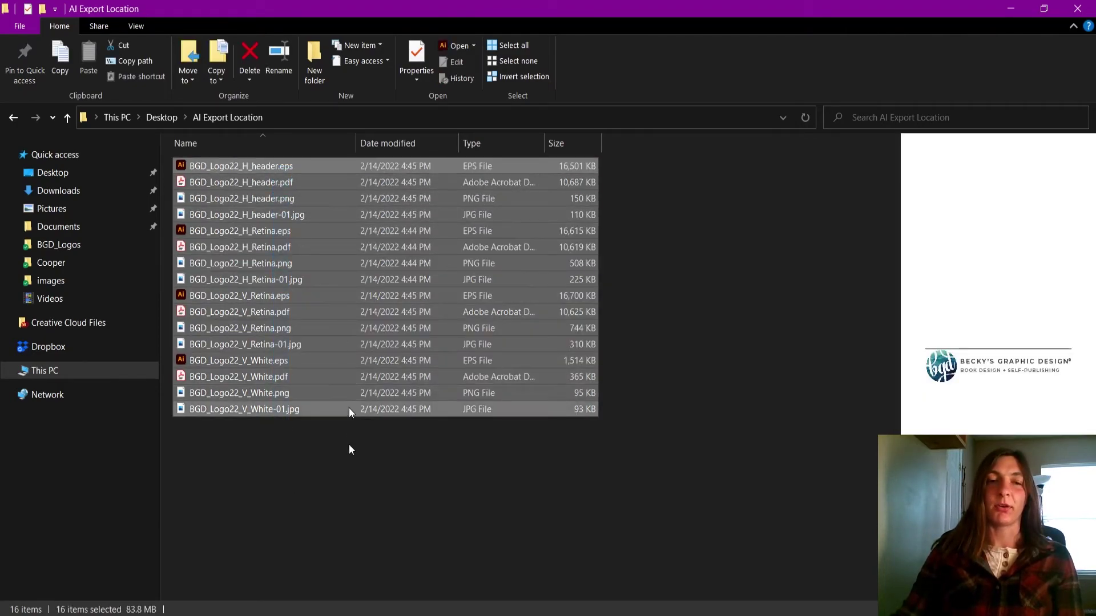
pyautogui.click(315, 551)
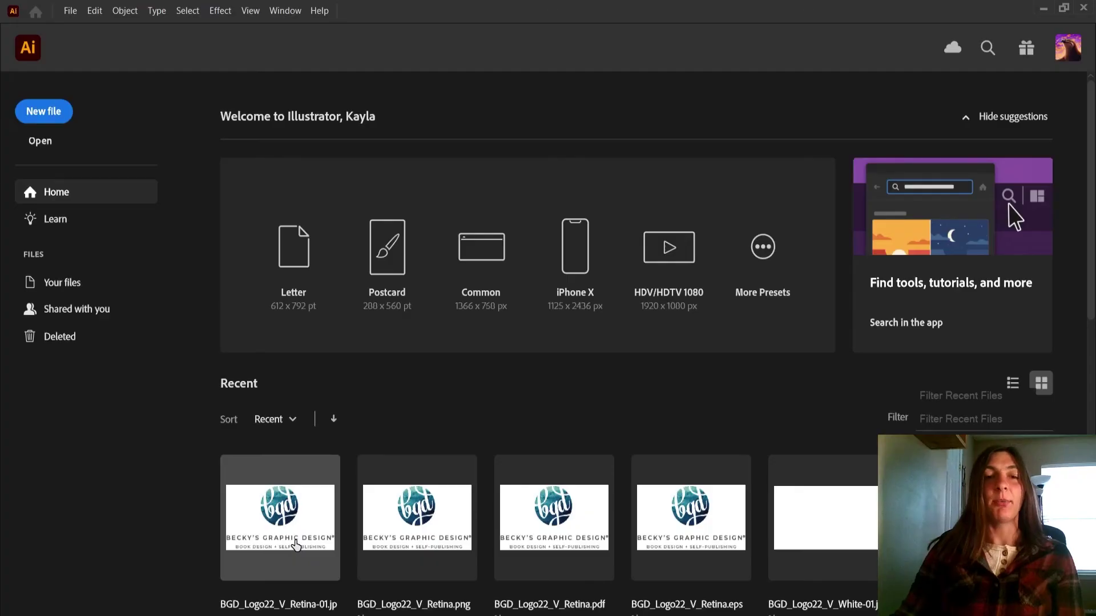
# Switch back to Illustrator, open the recent file BGD_Logo22_V_Retina-01.jpg and move the Actions panel clear of the artwork
pyautogui.click(296, 545)
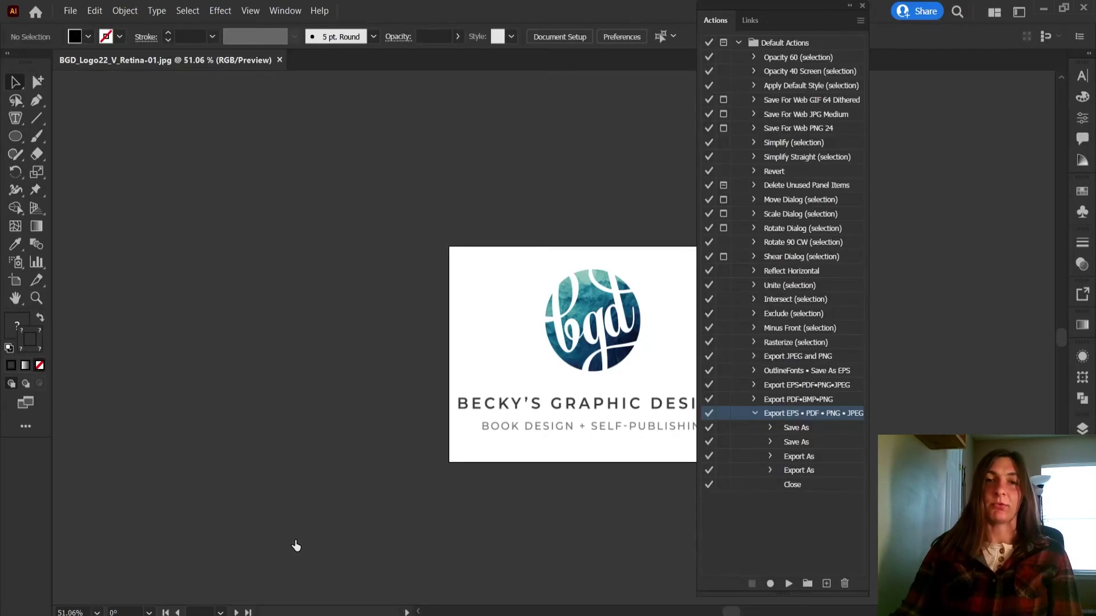
pyautogui.moveTo(768, 3); pyautogui.dragTo(899, 1)
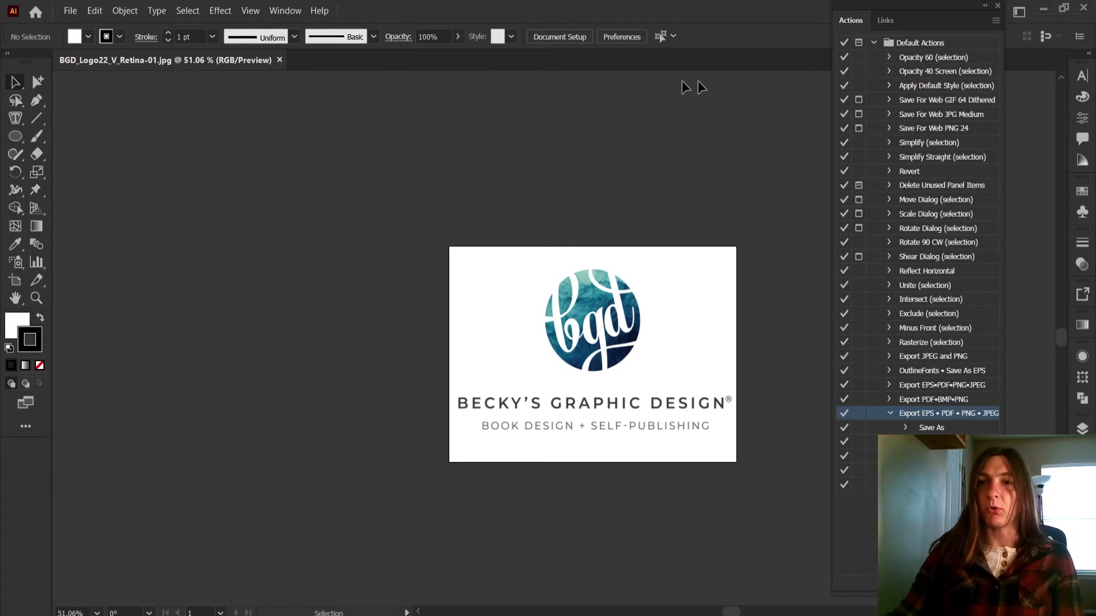
# Examine the built-in actions in the Default Actions set, from Opacity 60 through Rasterize
pyautogui.click(948, 43)
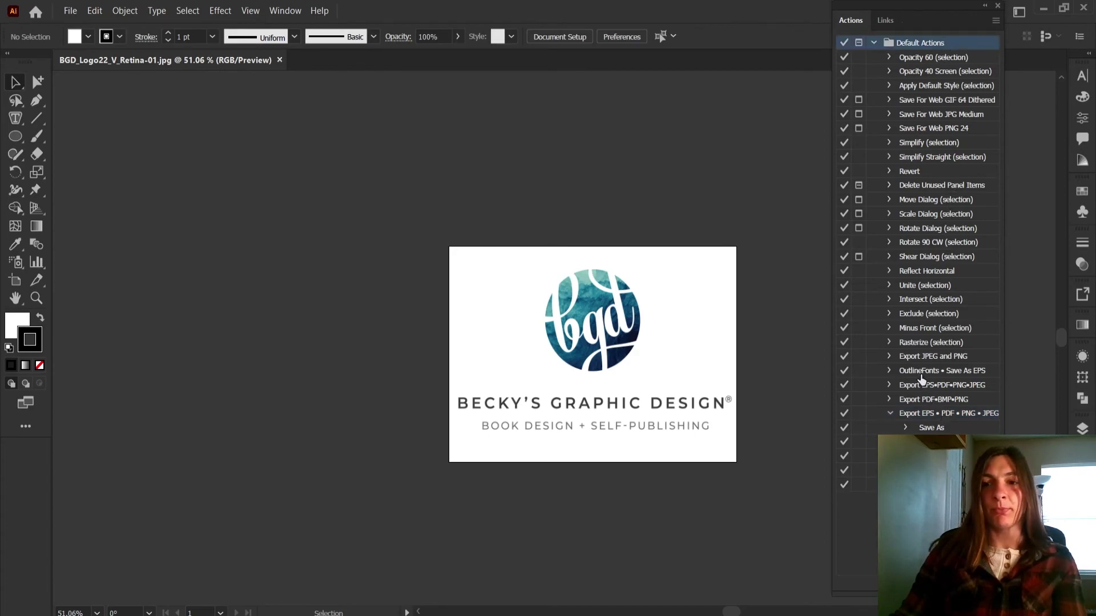
pyautogui.keyDown('shift'); pyautogui.click(920, 343); pyautogui.keyUp('shift')
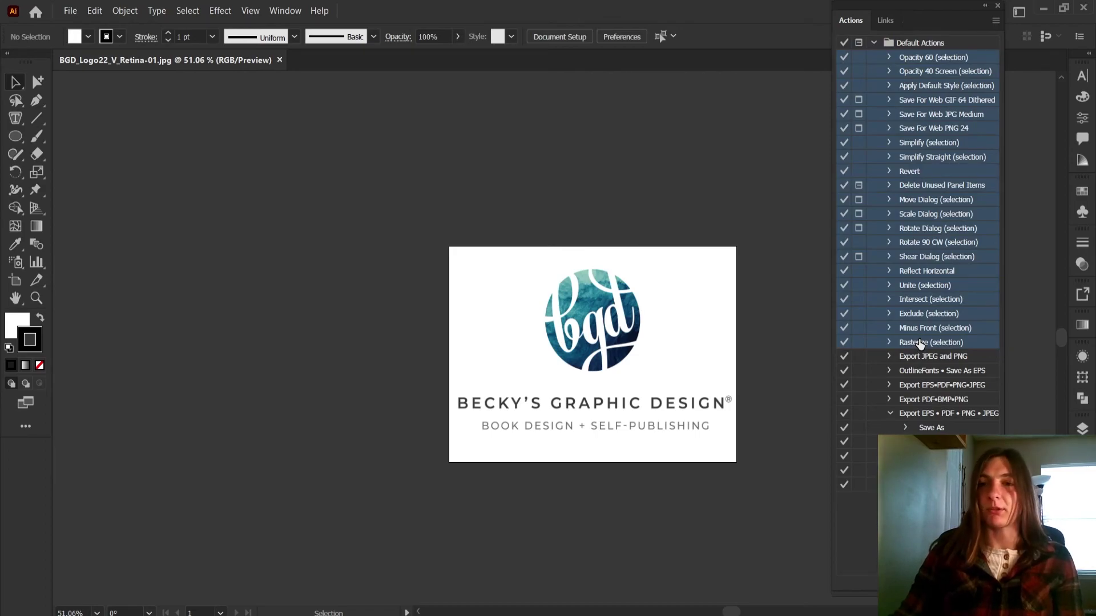
pyautogui.click(936, 242)
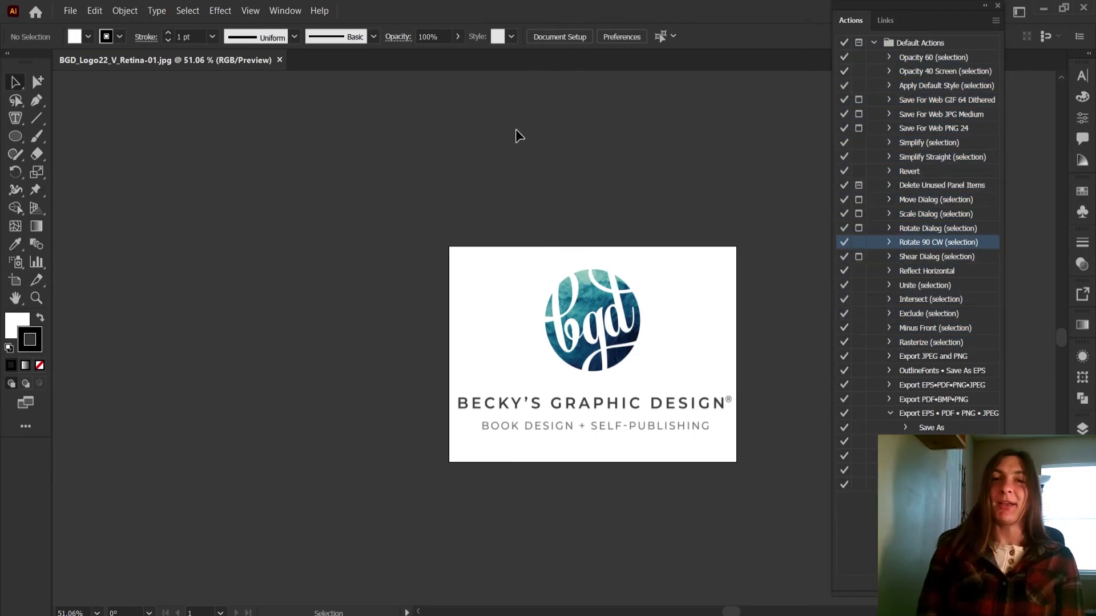